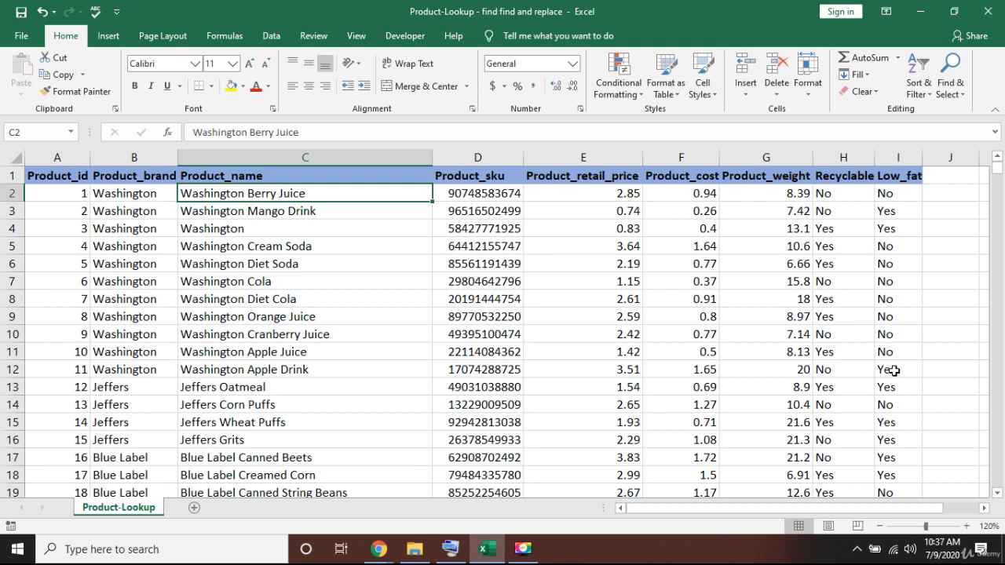
Step: Check the extent of the product data from the last Product_id row back to the header row, ending on the Product_name heading
key(Left)
key(Left)
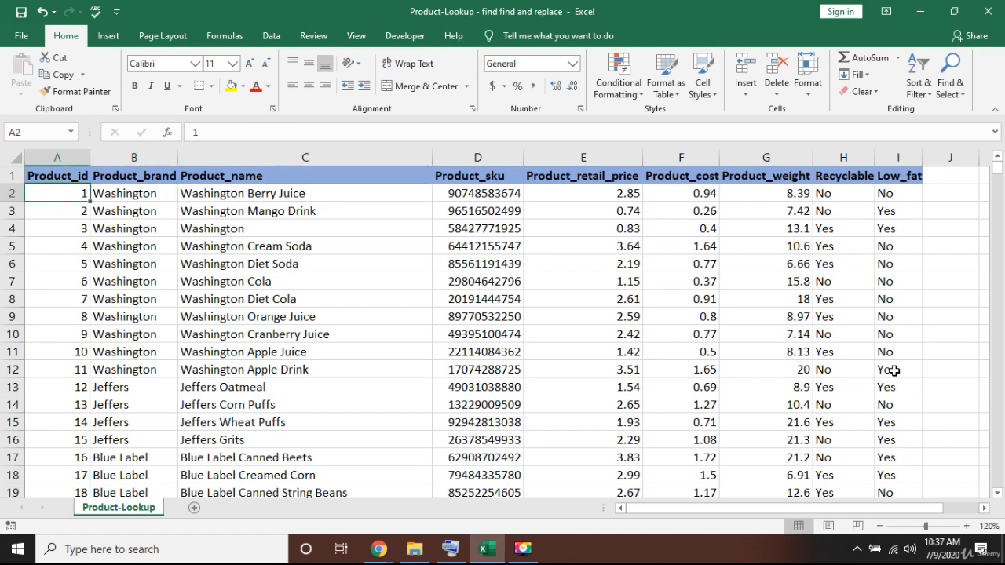
key(ctrl+Down)
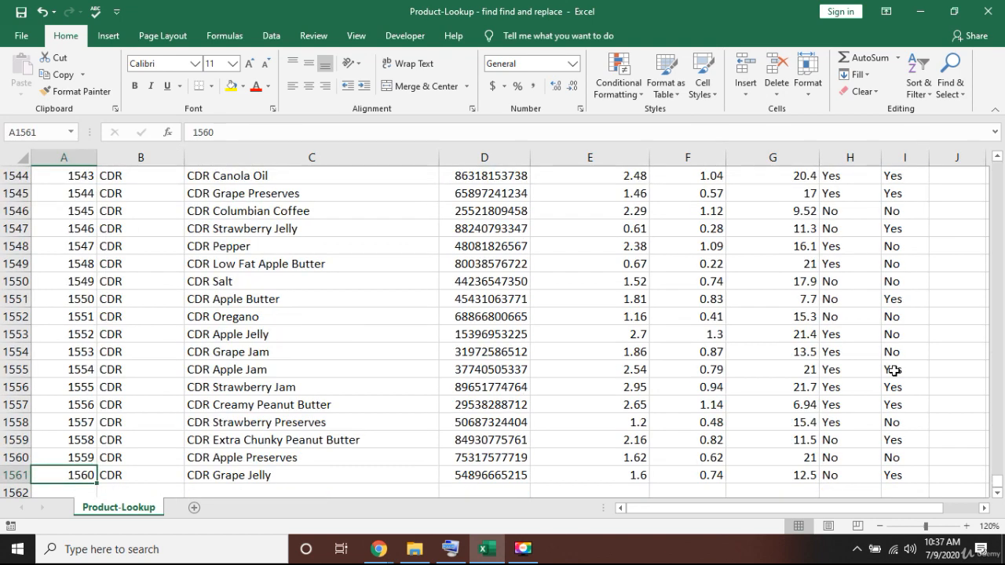
key(ctrl+Up)
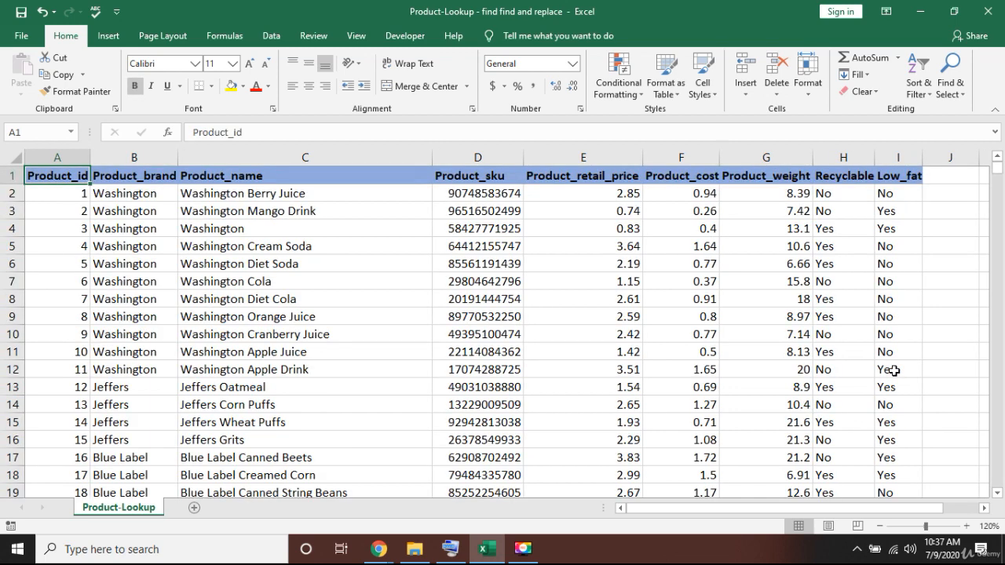
key(Right)
key(Right)
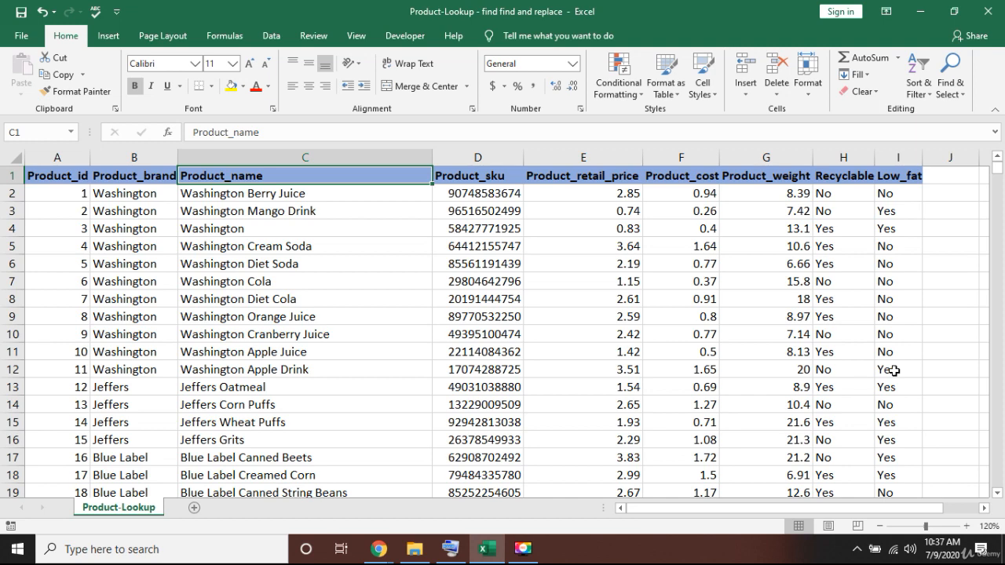
key(ctrl+f)
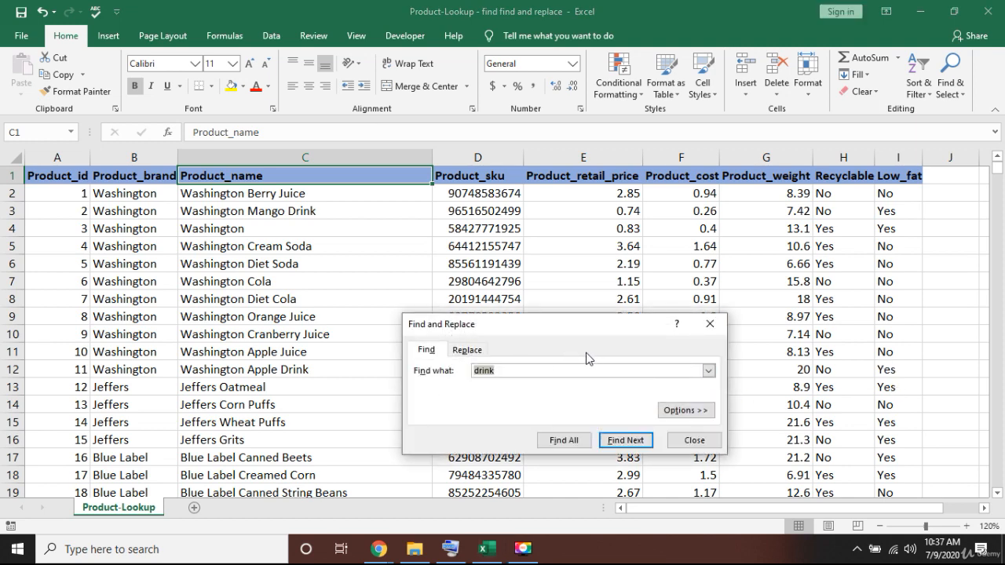
drag(582, 326, 560, 264)
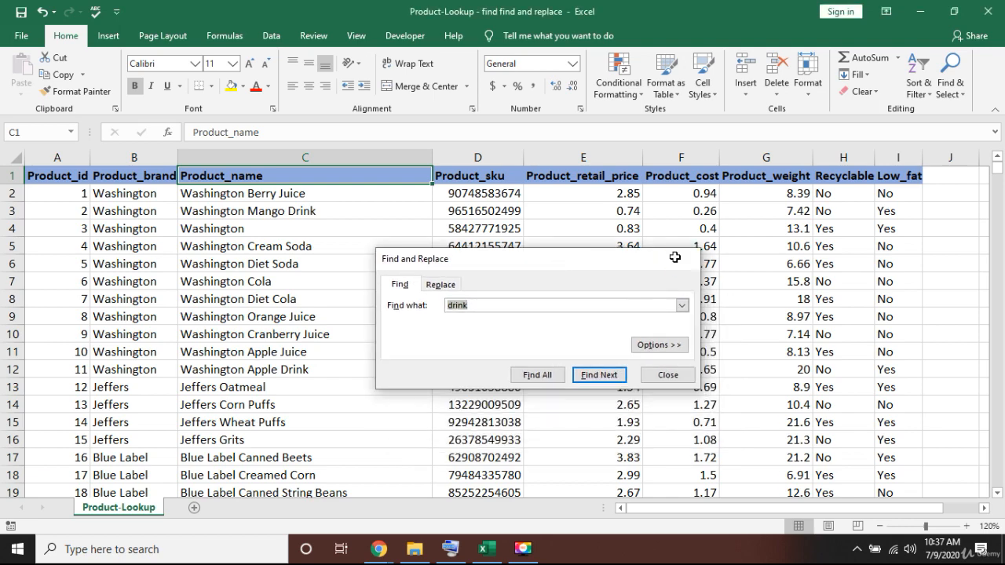
click(679, 259)
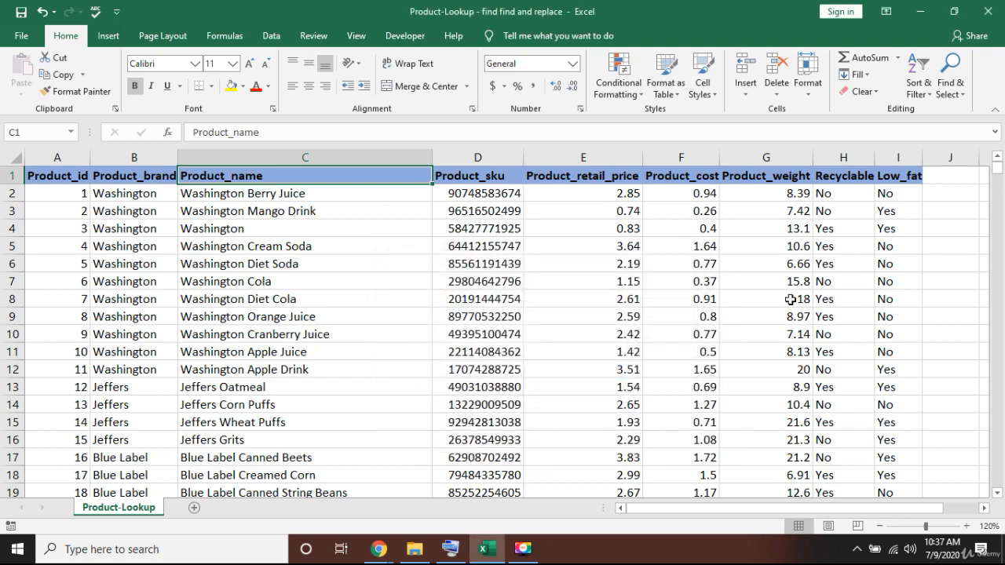
Step: Search the sheet for "Apple Jam" and go to the first match
click(950, 93)
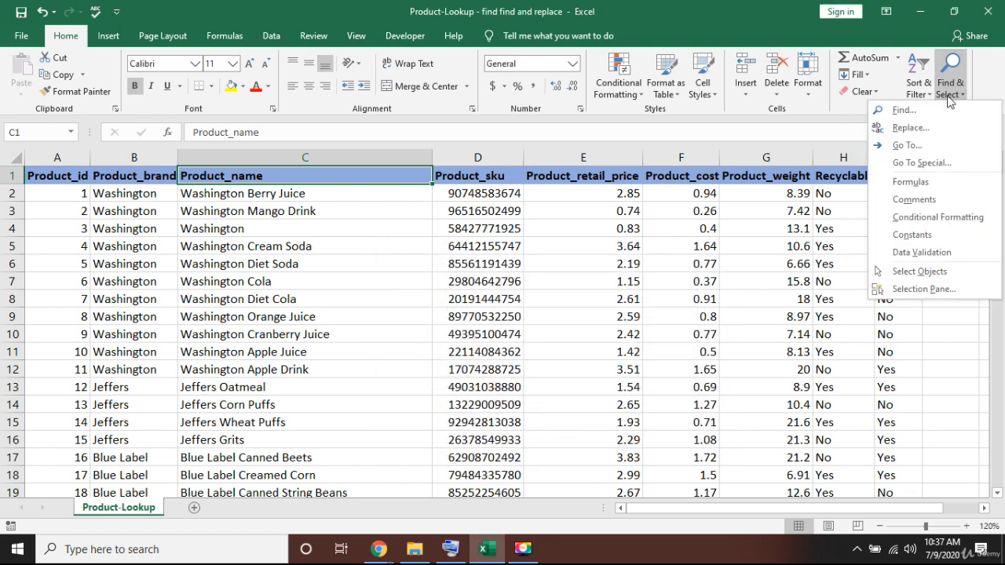
click(907, 110)
drag(555, 287, 513, 244)
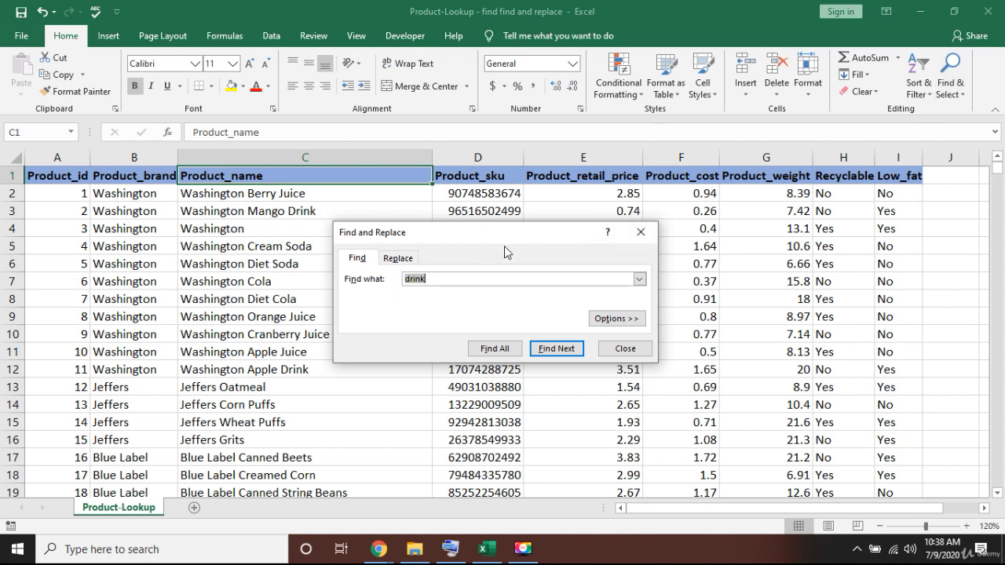
click(473, 276)
key(BackSpace)
key(BackSpace)
key(BackSpace)
key(BackSpace)
key(BackSpace)
text(Apple Jam)
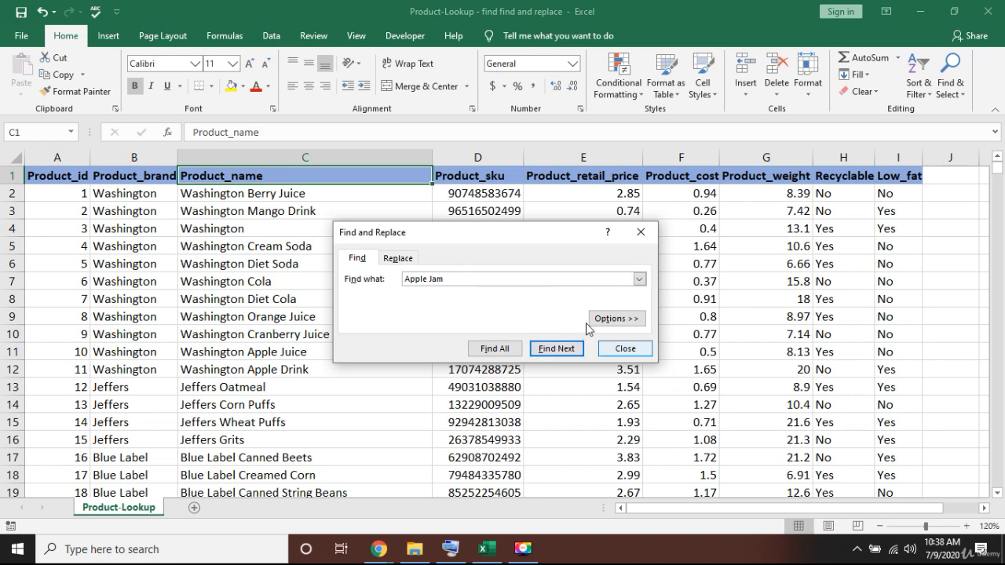
click(550, 351)
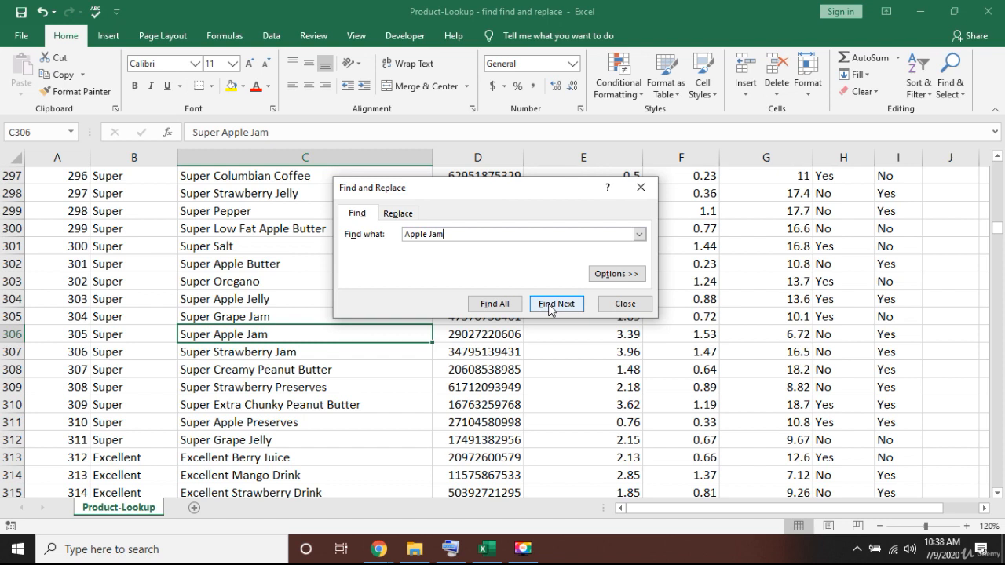
Step: Step through the next two "Apple Jam" matches and close the search
click(553, 310)
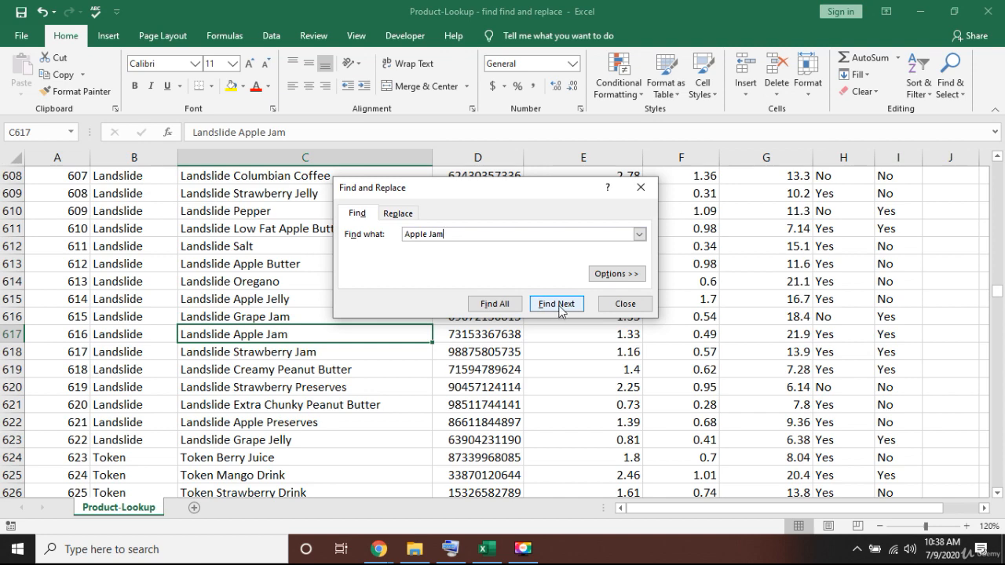
click(558, 309)
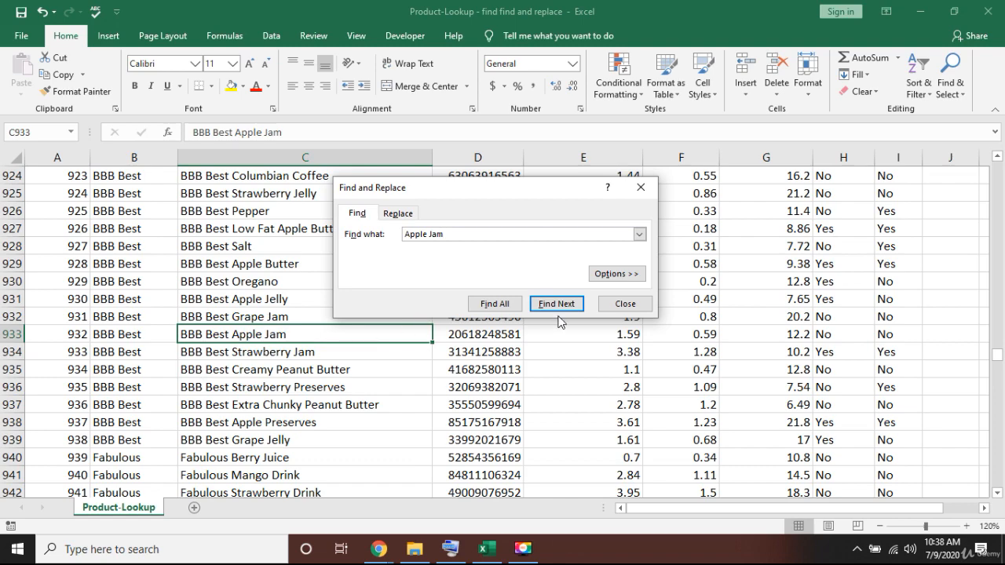
key(Escape)
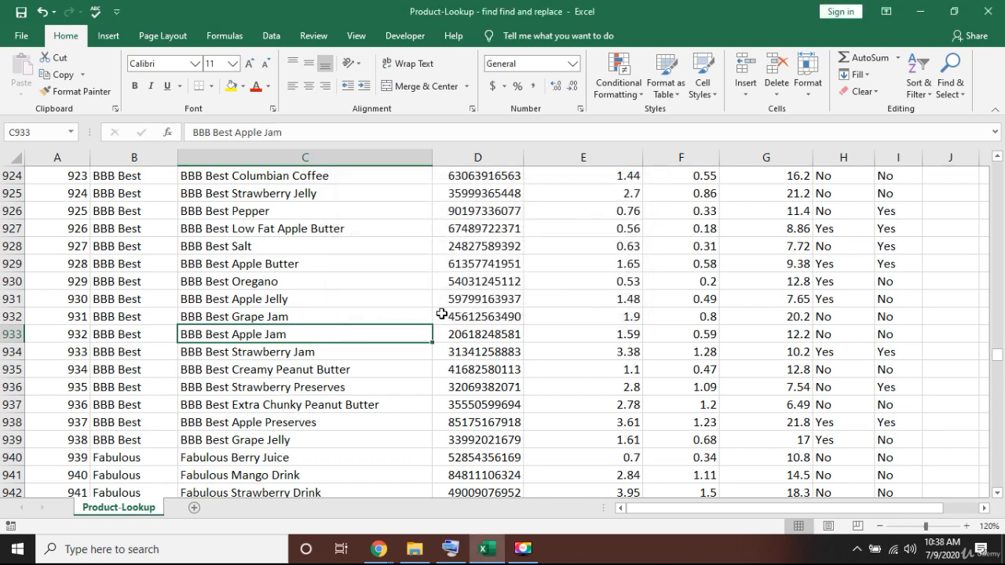
Step: Search for "Apple Jam" within the Product_brand column only, and close the search
key(ctrl+Up)
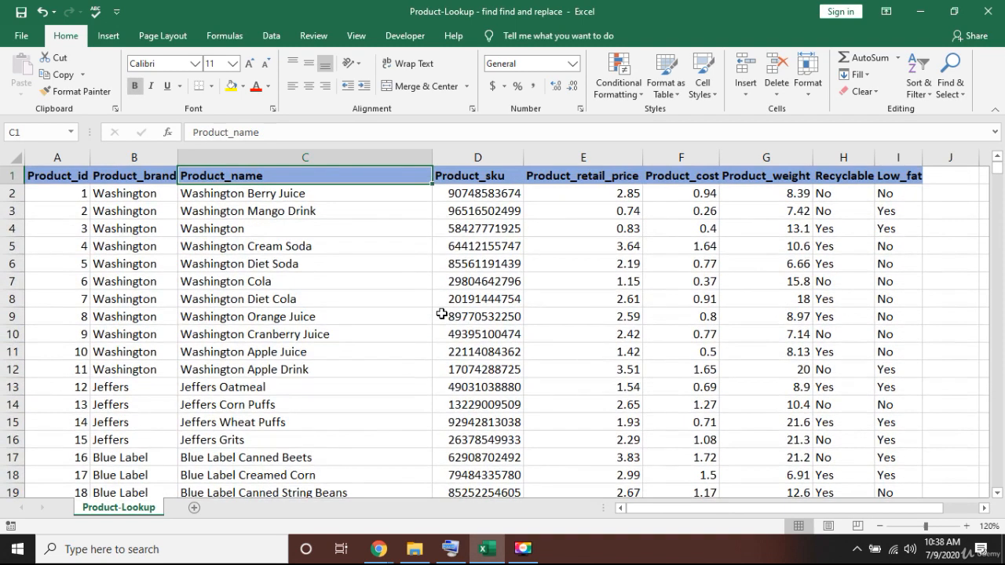
key(Down)
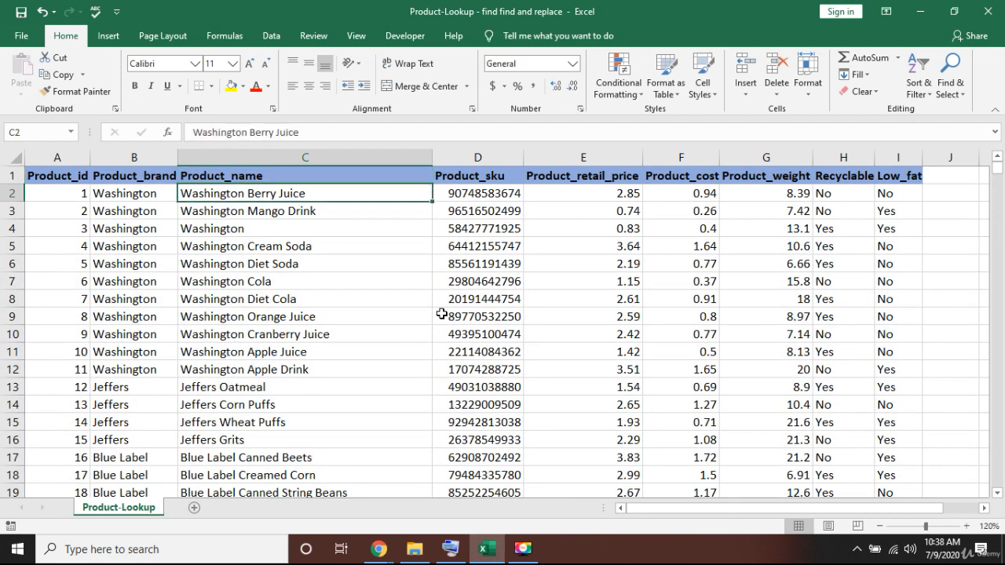
key(Left)
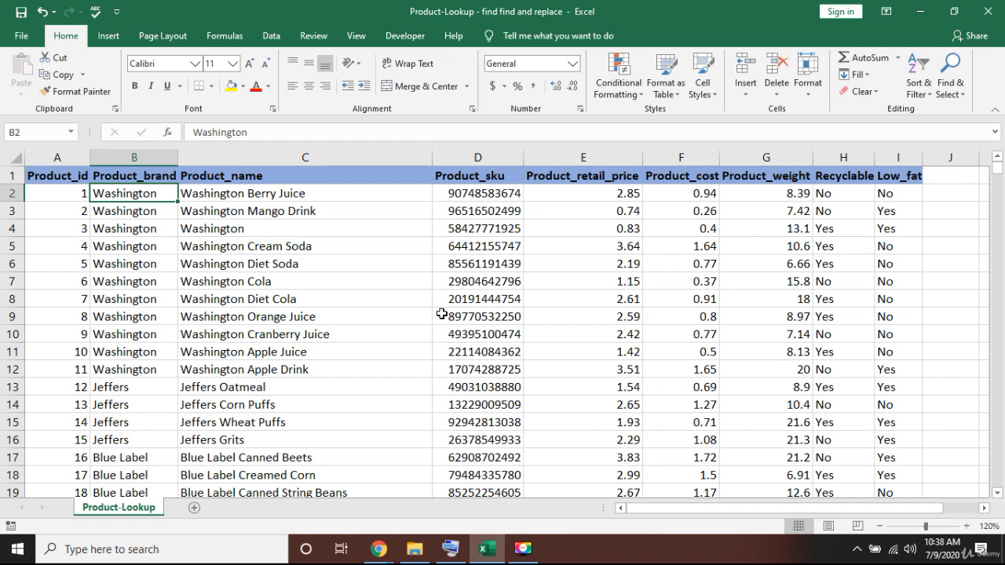
key(ctrl+space)
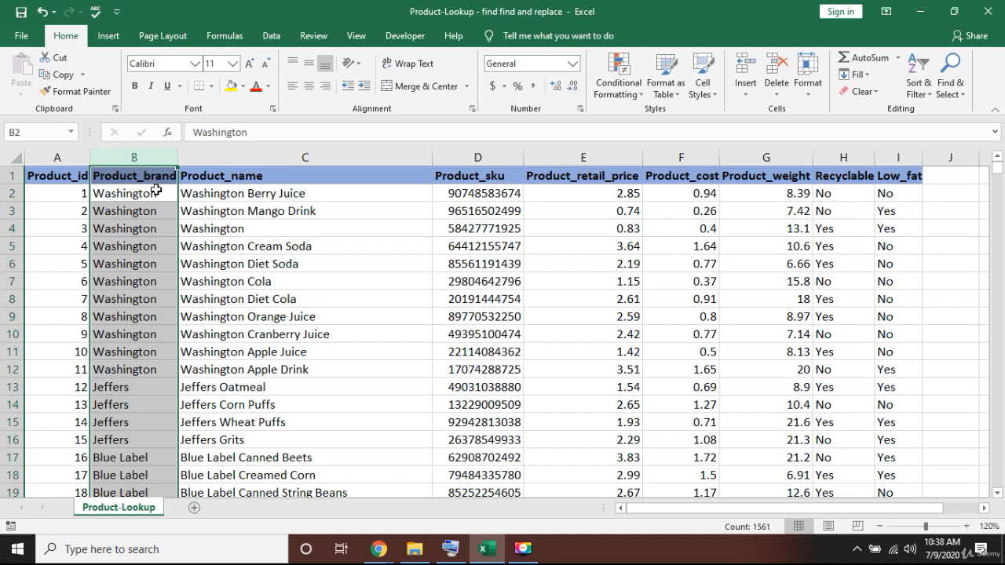
key(ctrl+f)
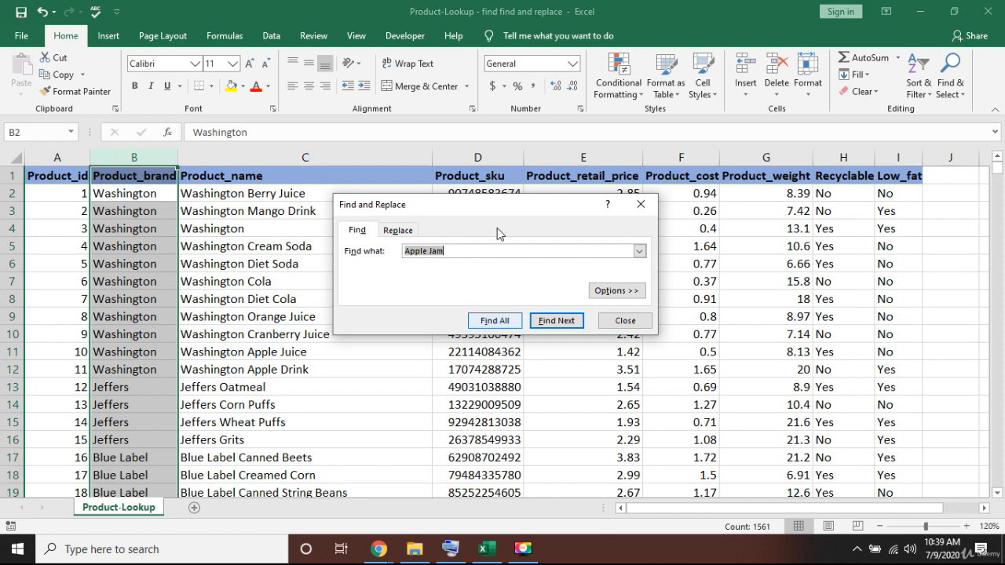
click(562, 322)
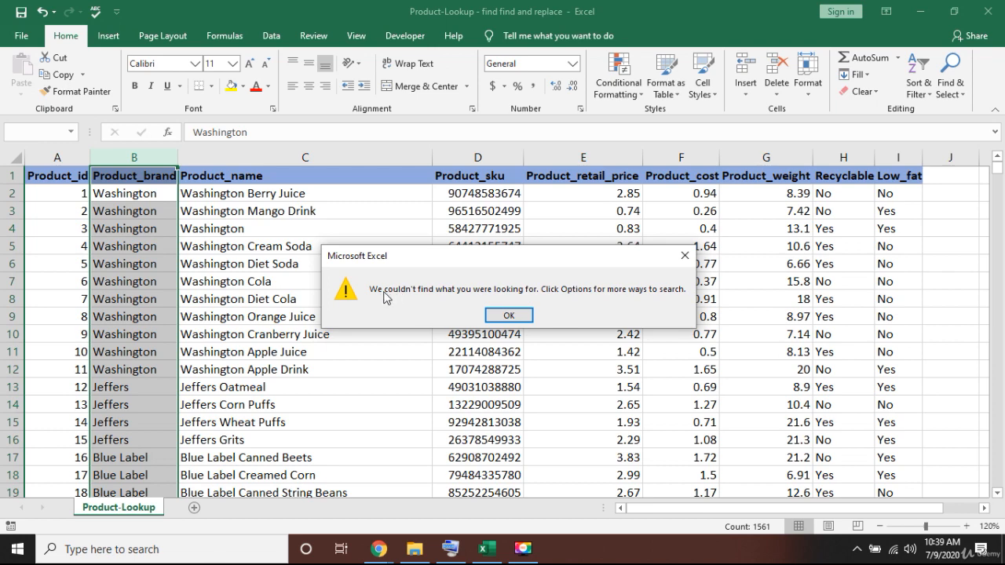
click(684, 256)
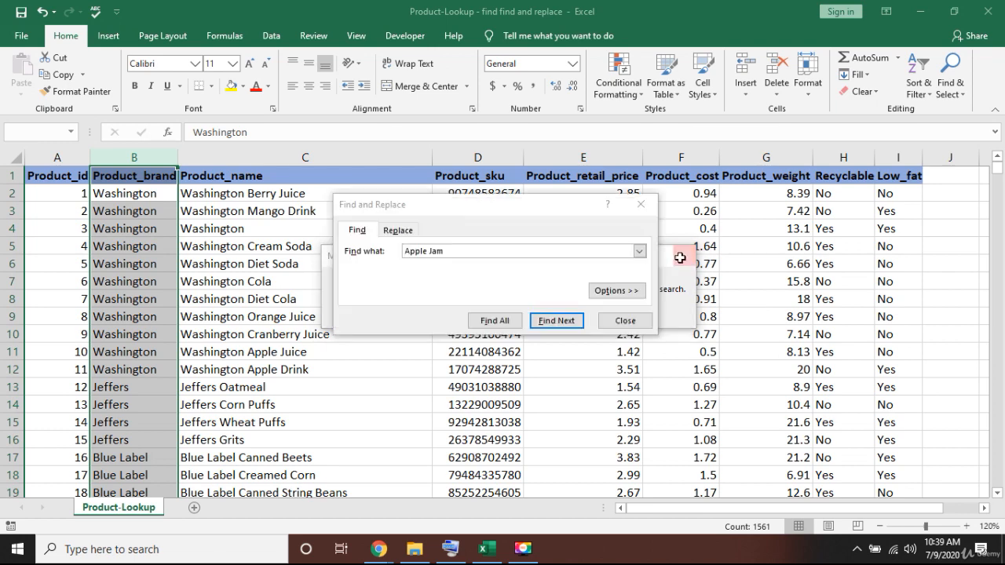
click(640, 204)
Step: Reduce the selection to cell B7, find "Apple Jam" across the whole sheet, and close the search
click(146, 279)
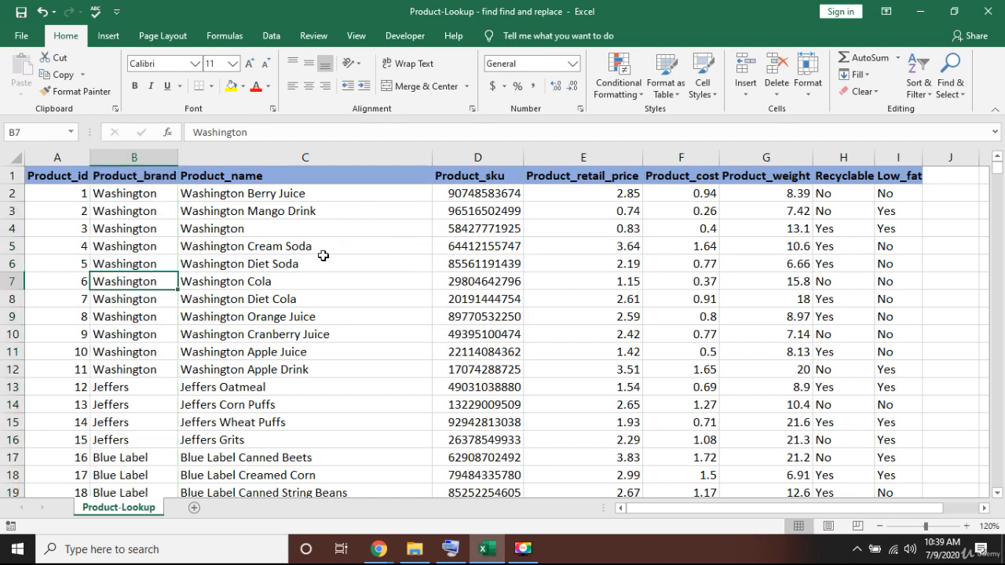
key(ctrl+f)
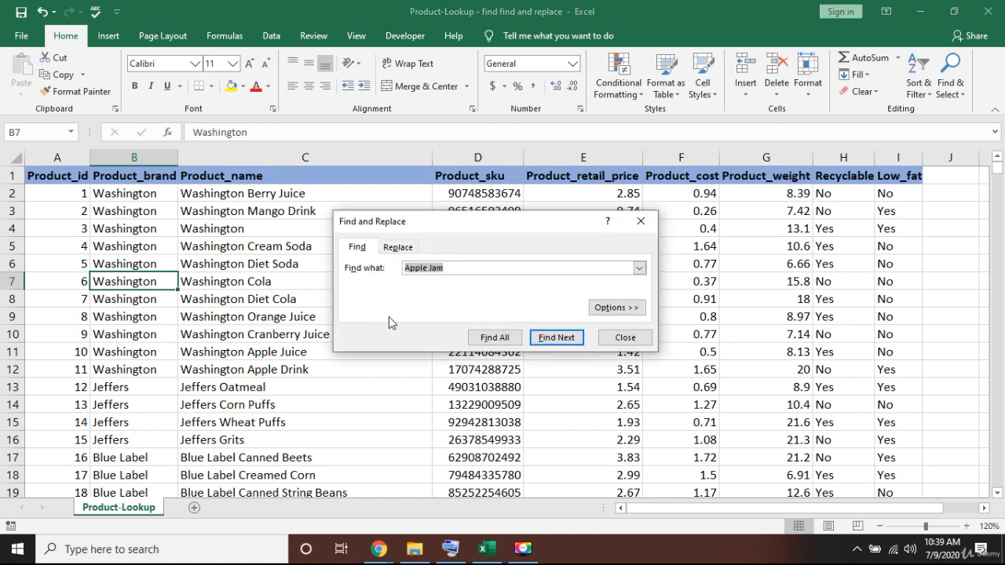
click(559, 338)
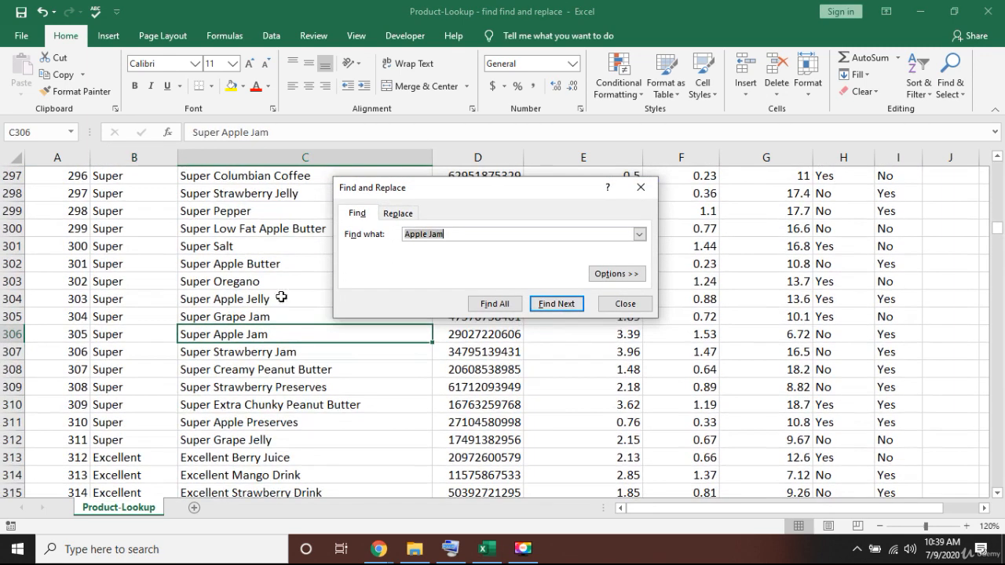
click(641, 189)
Step: Return to the header row and examine the headings from Product_retail_price to Low_fat, ending on Recyclable
click(378, 282)
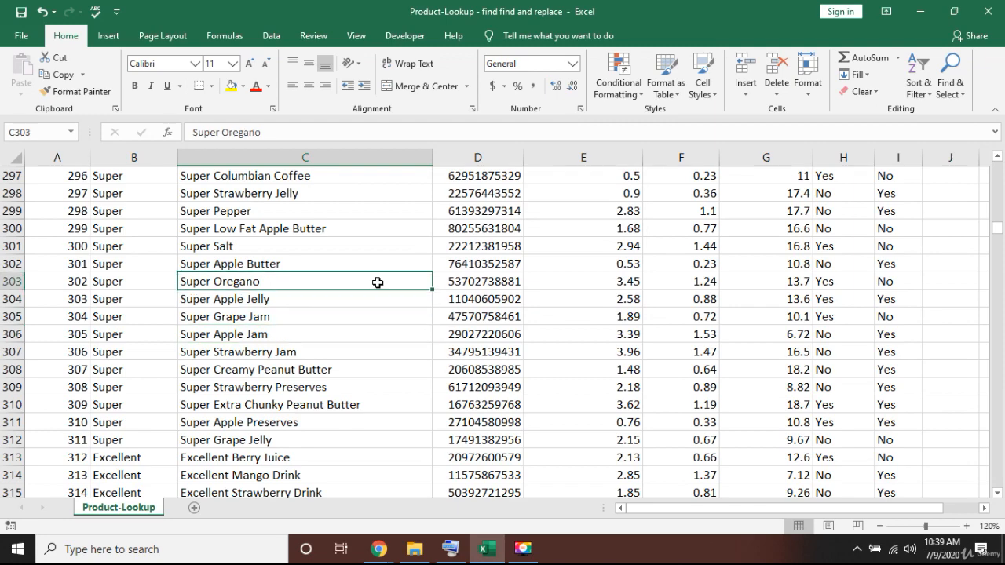
key(ctrl+Up)
key(Right)
key(Right)
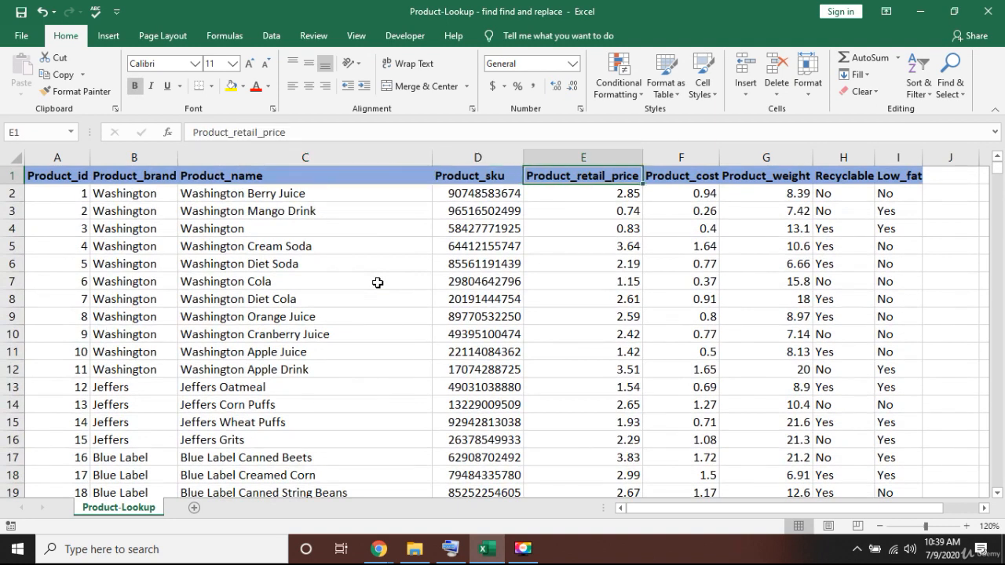
key(Right)
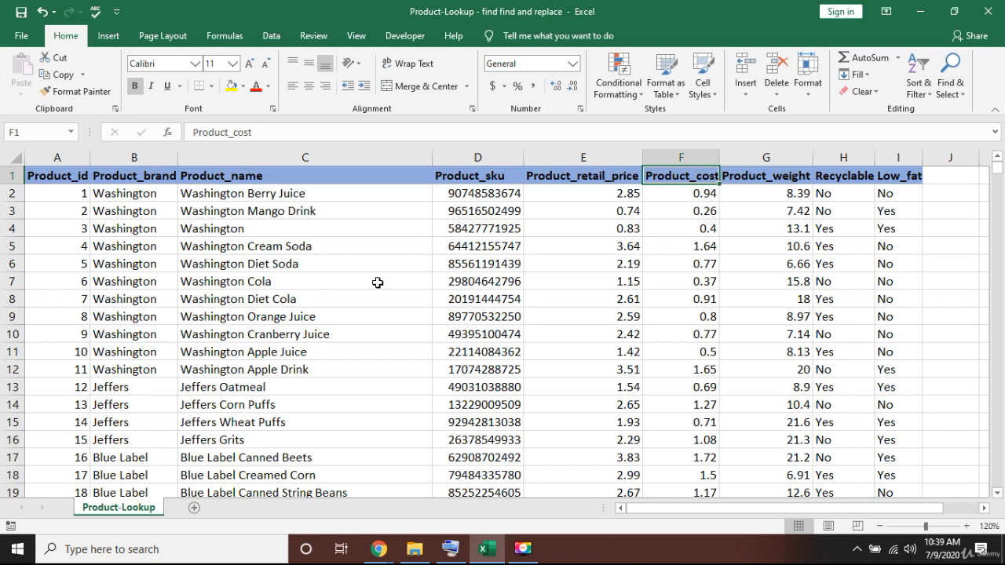
key(Right)
key(Right)
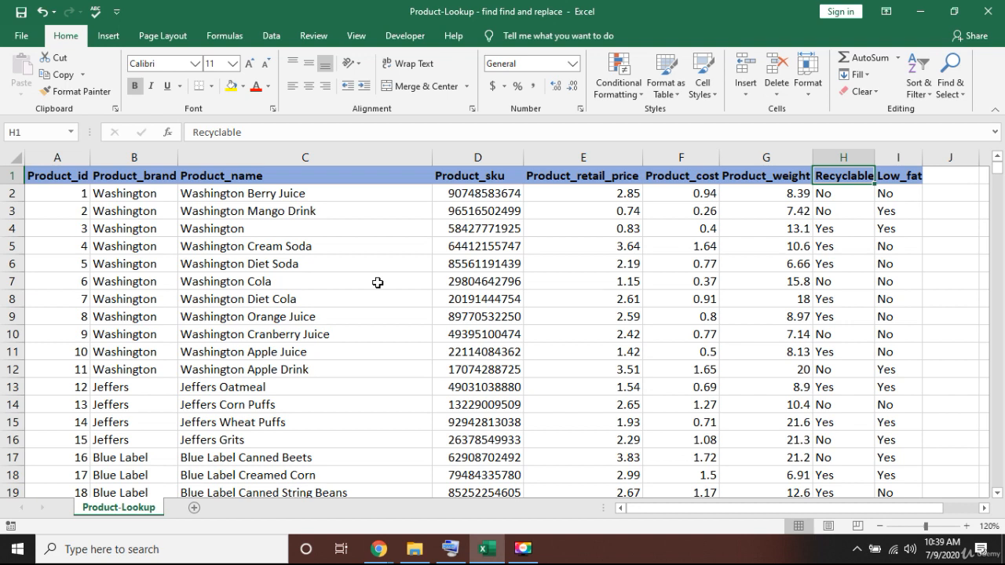
key(Right)
key(Left)
key(Right)
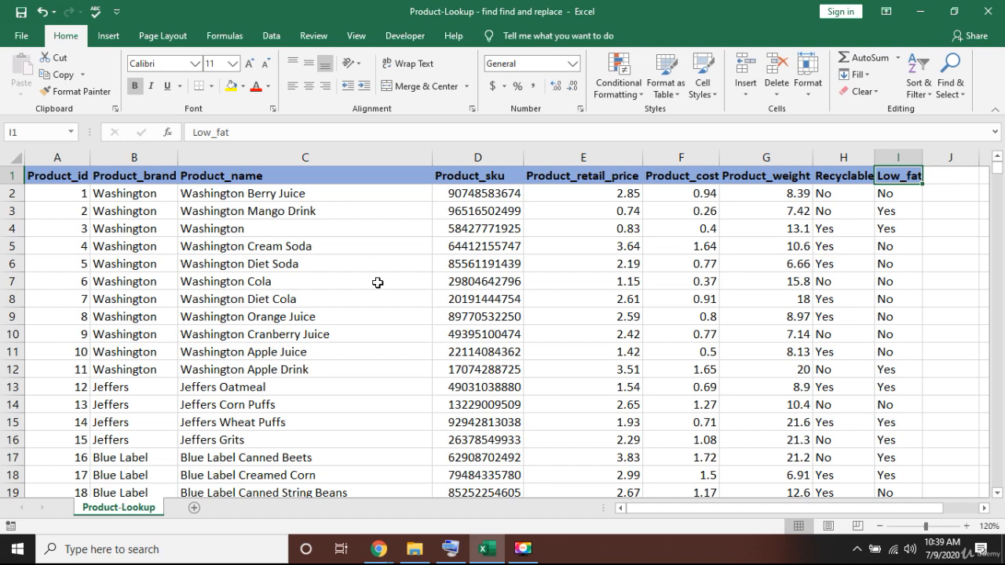
key(Left)
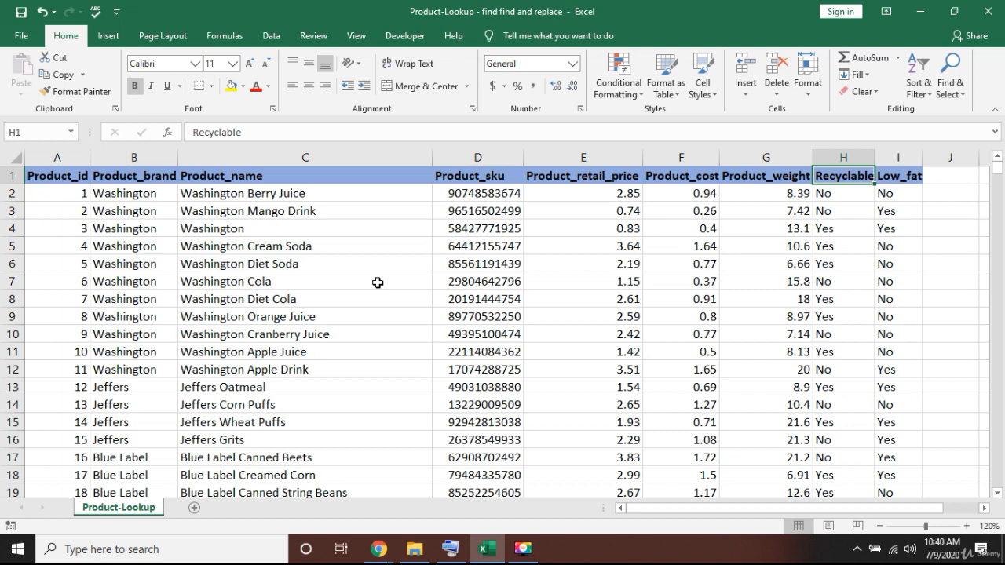
Step: Replace every "No" with "No Way!" across the whole sheet, and close Find and Replace
key(ctrl+f)
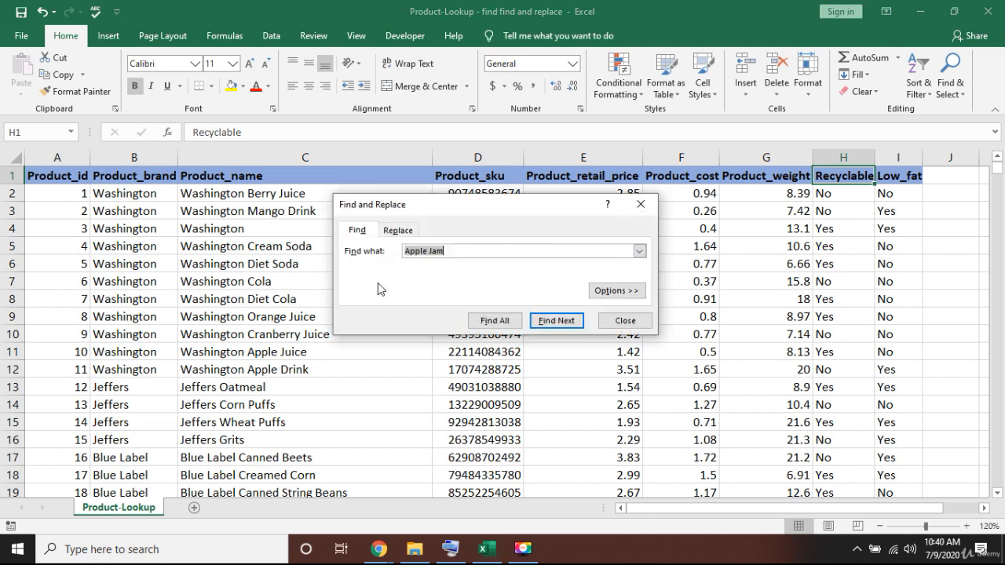
click(411, 235)
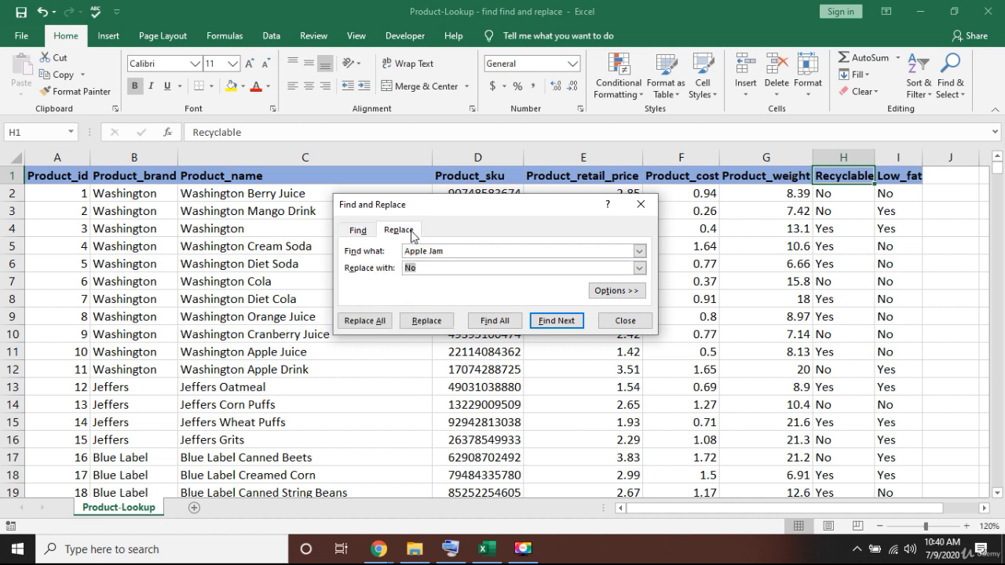
click(357, 229)
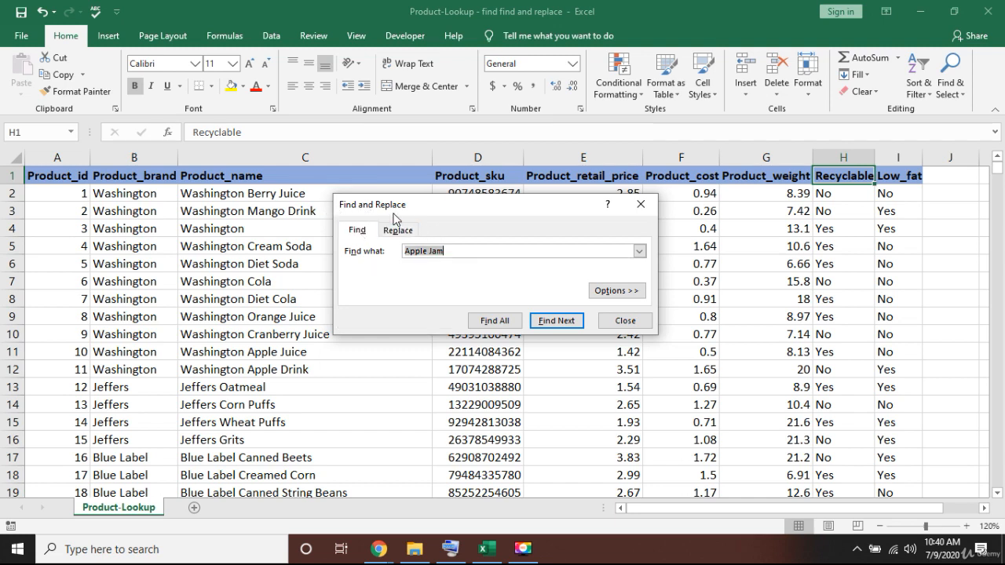
click(413, 232)
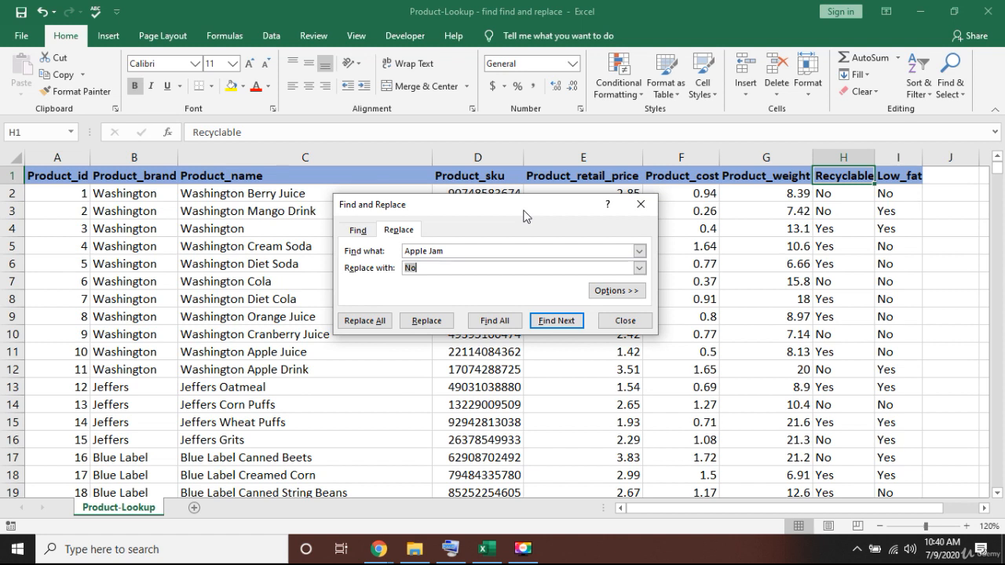
click(450, 251)
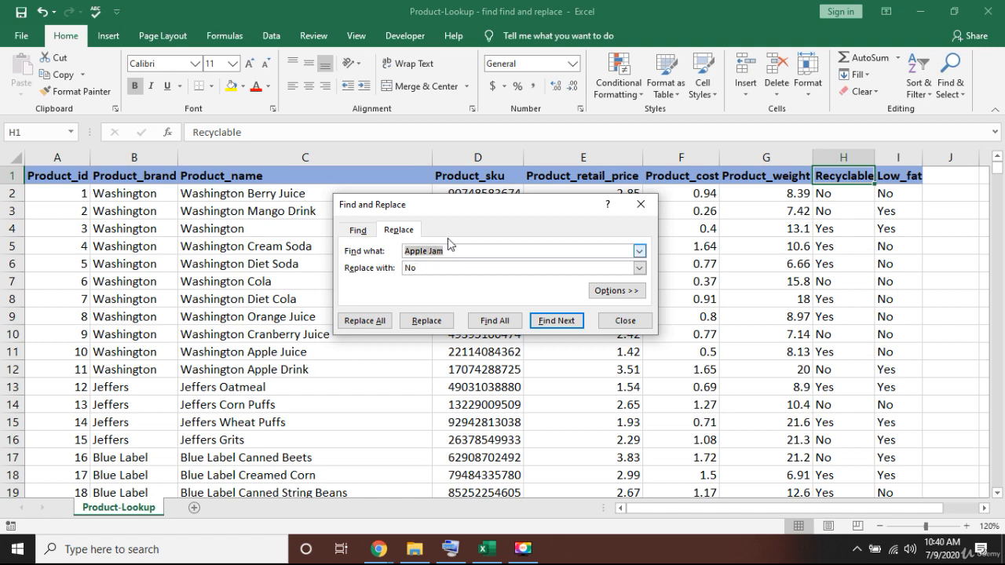
key(BackSpace)
text(No)
key(Tab)
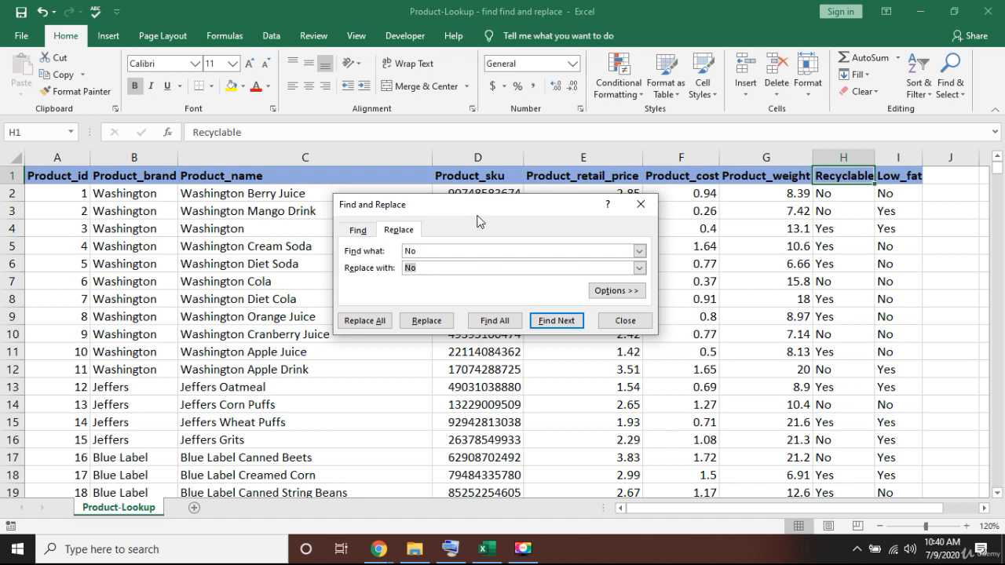
text(No Way!)
click(425, 320)
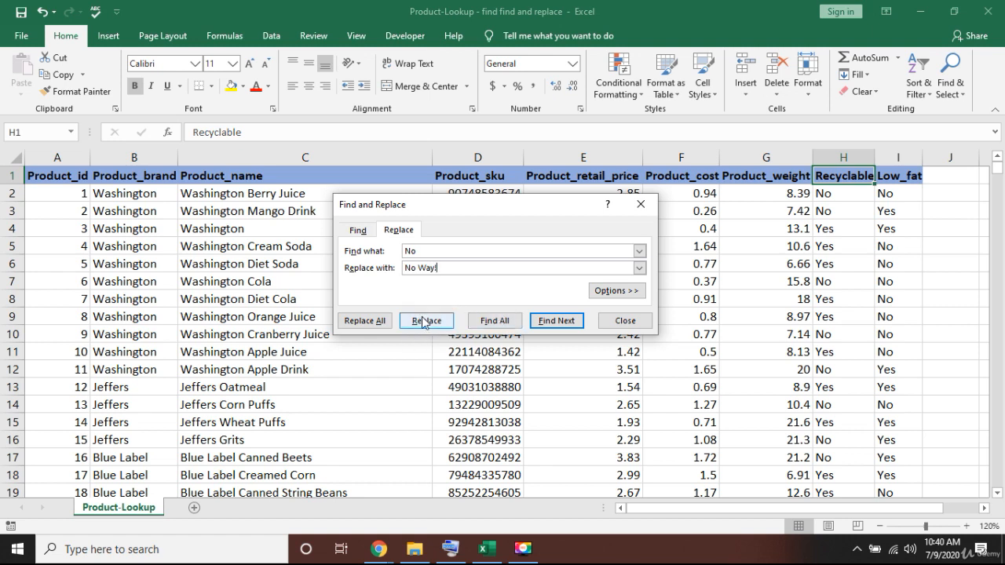
click(365, 321)
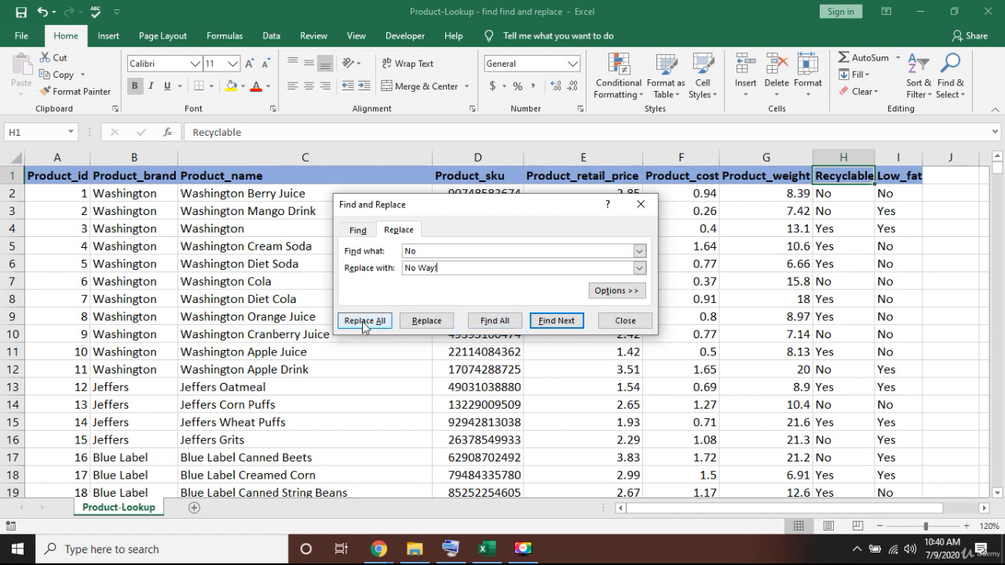
click(509, 315)
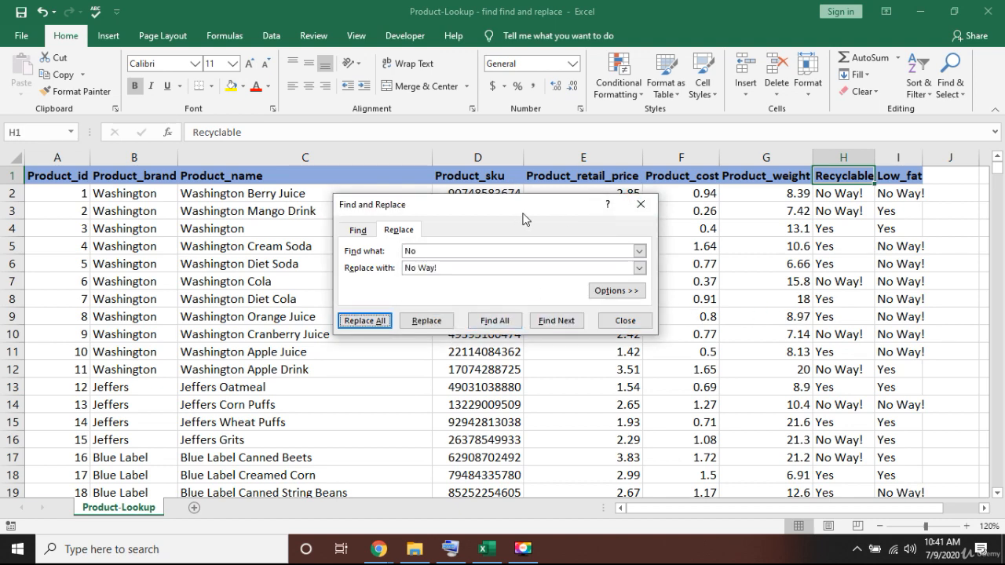
drag(518, 213, 467, 213)
click(590, 205)
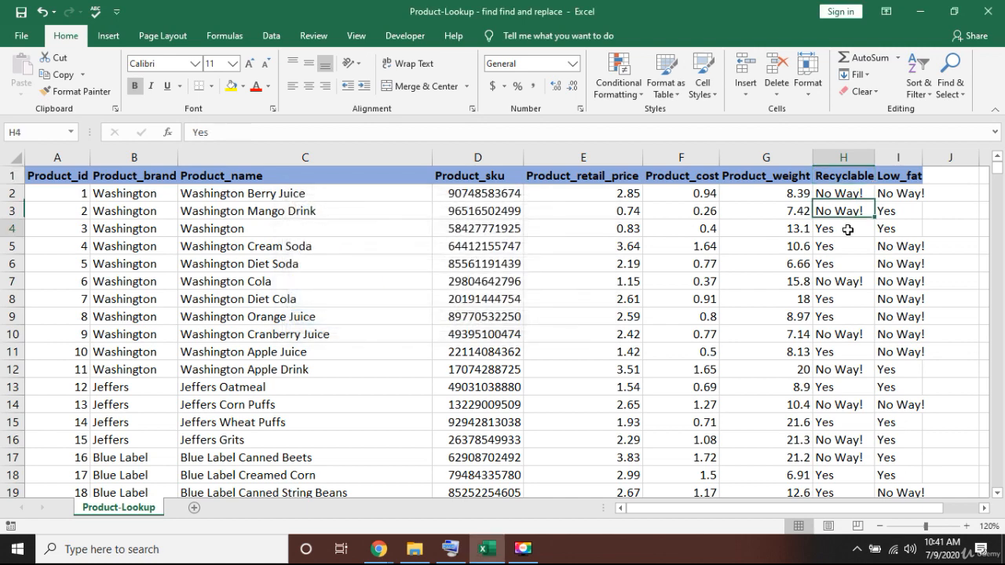
Step: Examine the replaced values in the Recyclable and Low_fat columns, checking the end of the Recyclable column and returning to the upper rows
click(843, 210)
key(ctrl+Down)
key(ctrl+Down)
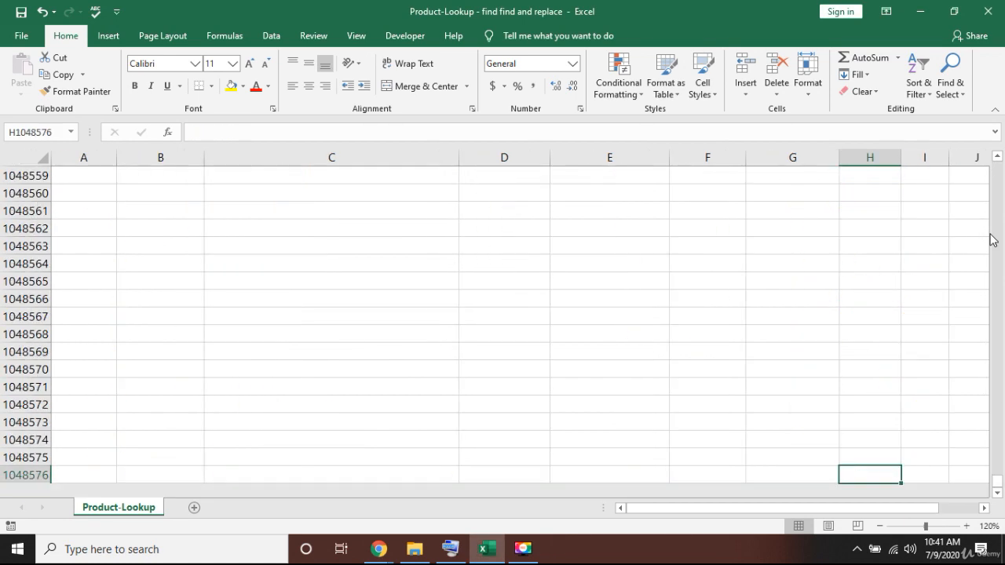
key(ctrl+Up)
key(ctrl+Up)
key(Down)
key(Down)
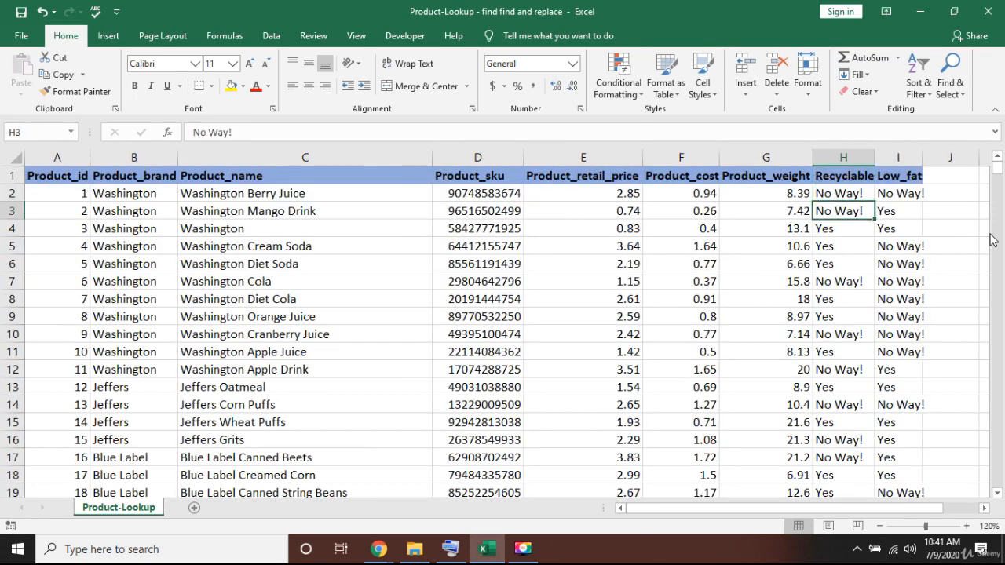
key(Right)
key(Down)
key(Left)
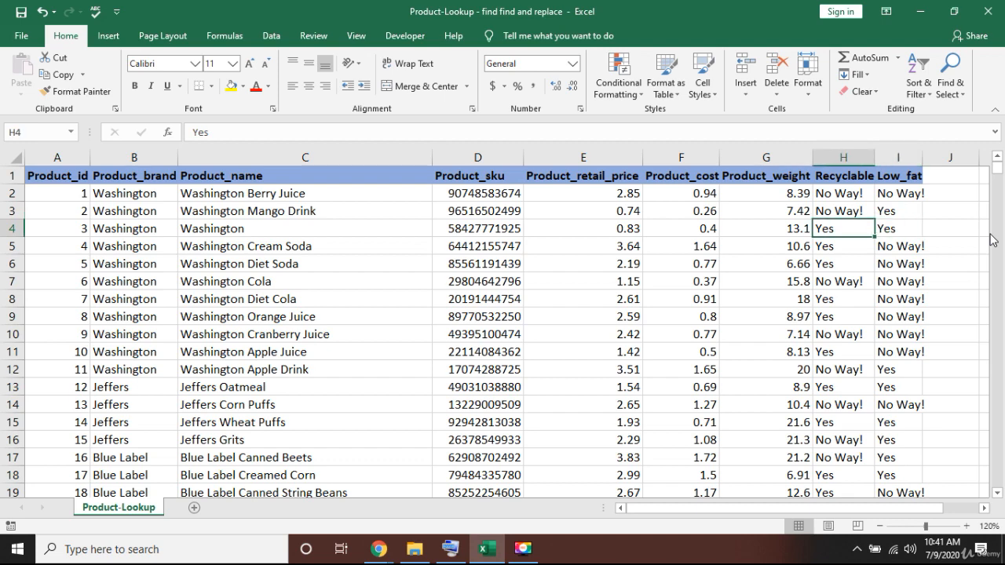
key(Left)
key(Left)
Step: Replace every "Yes" with "Yes Of course!" across the whole sheet
key(ctrl+f)
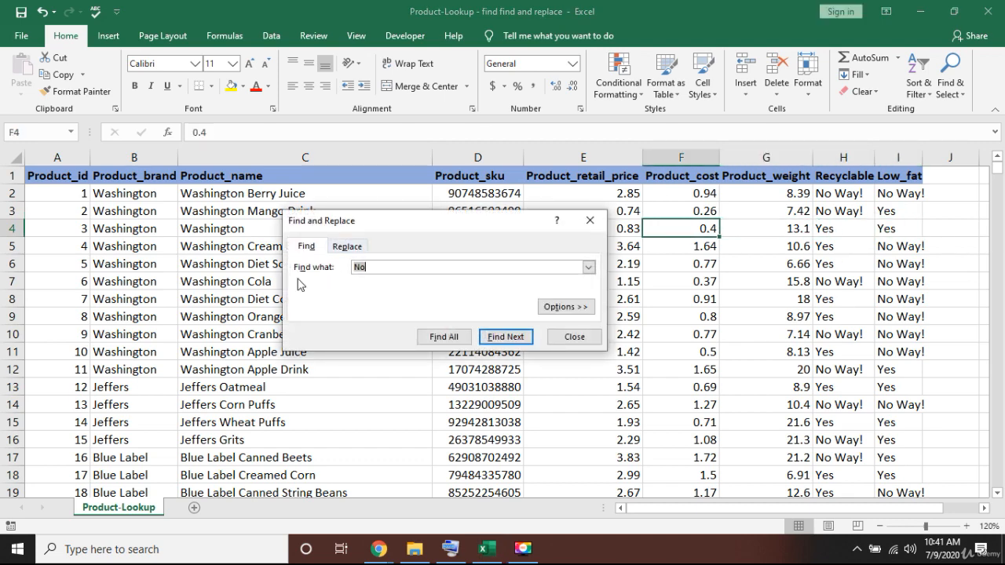
click(348, 247)
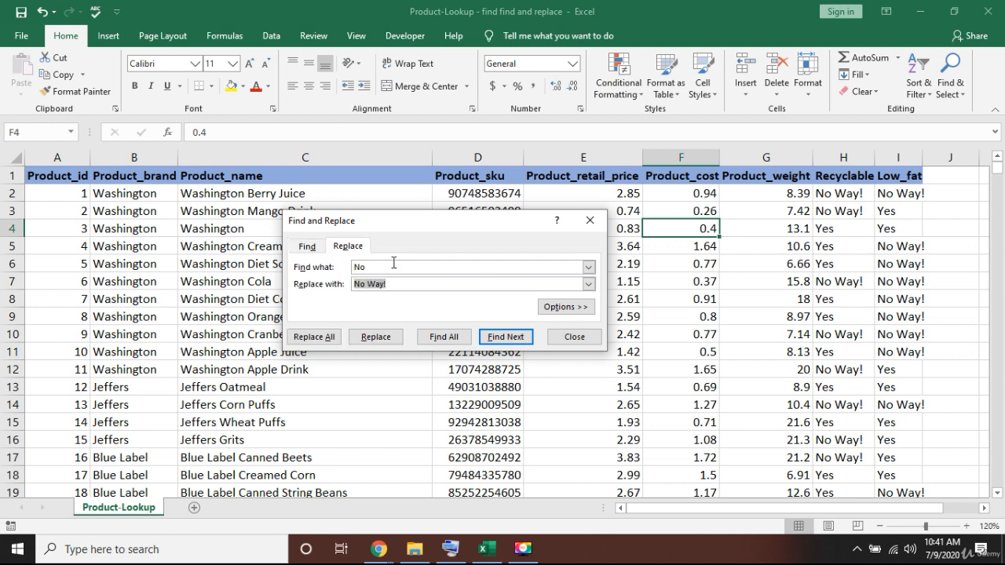
click(393, 264)
text(Yes)
key(Tab)
key(BackSpace)
text(Yes Of course!)
click(327, 338)
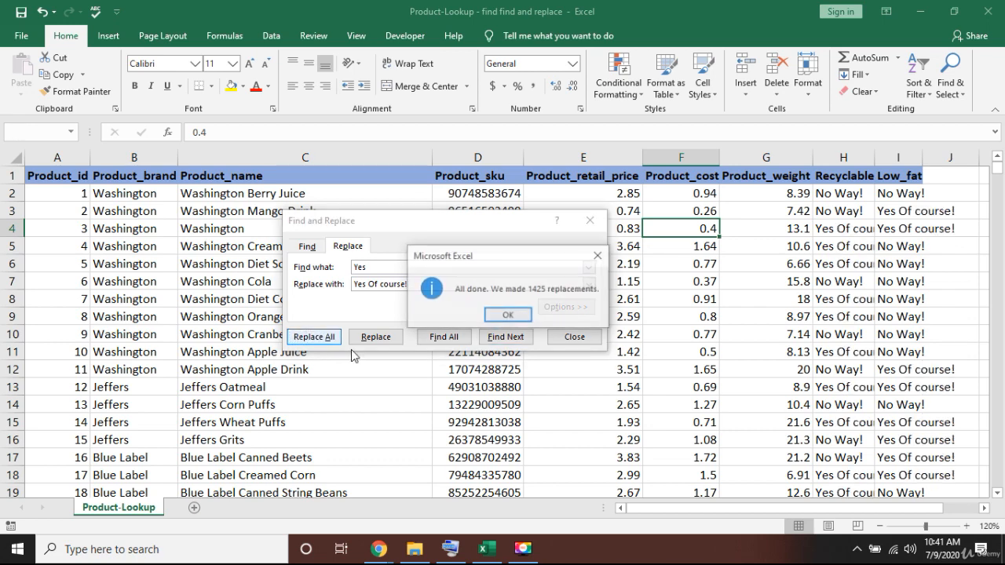
click(512, 314)
Step: Auto-fit the widths of the Recyclable and Low_fat columns, and close Find and Replace
click(882, 286)
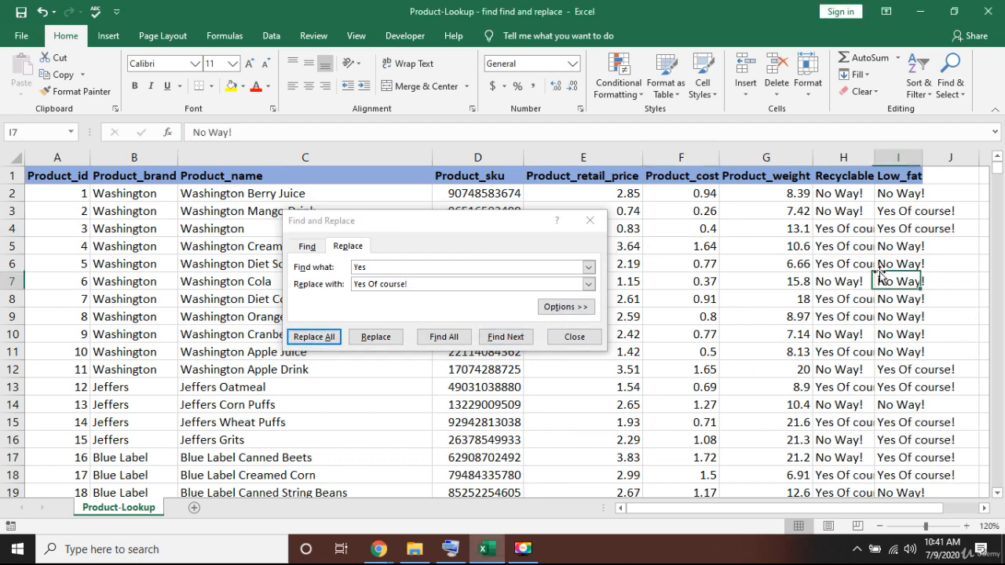
double_click(874, 157)
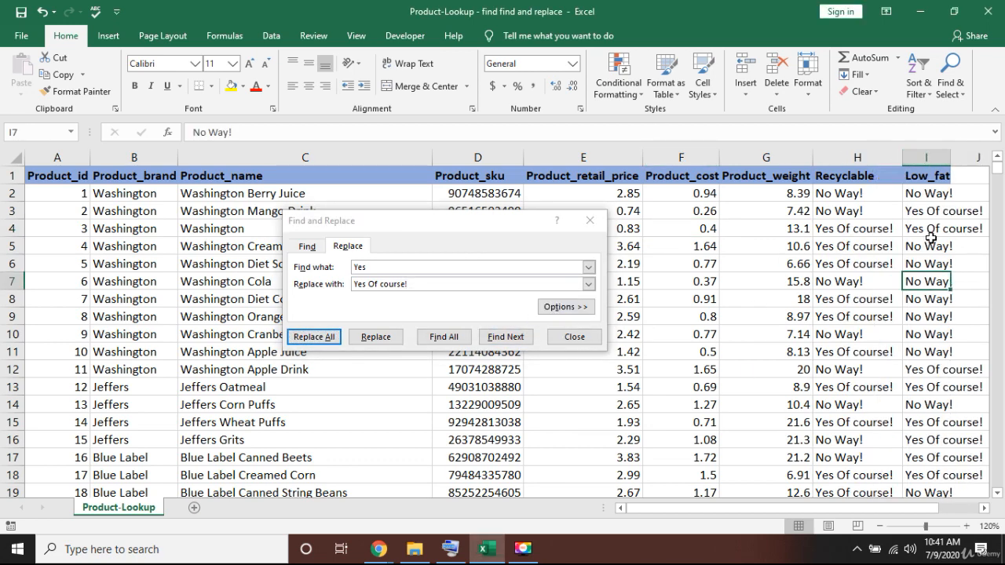
double_click(951, 157)
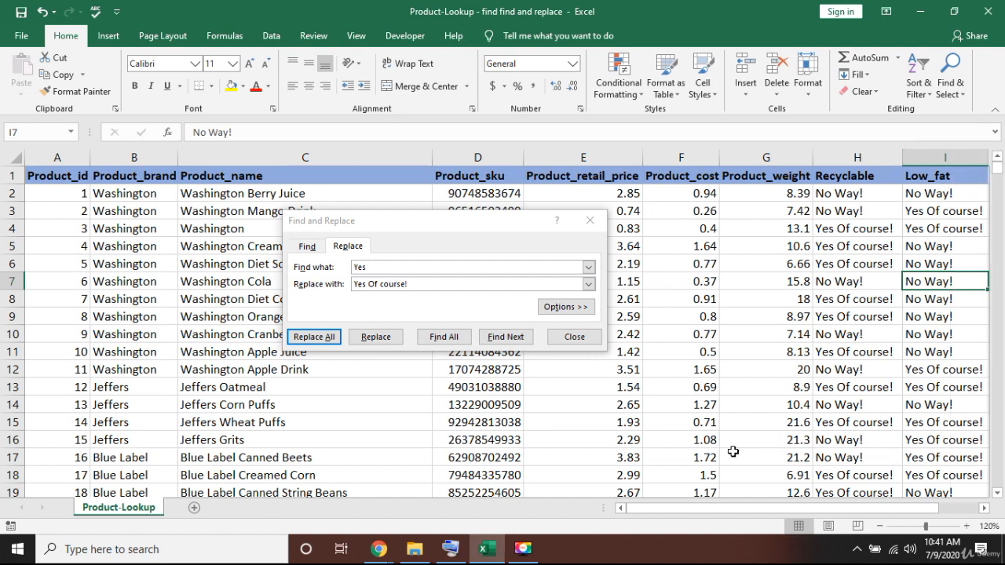
click(590, 221)
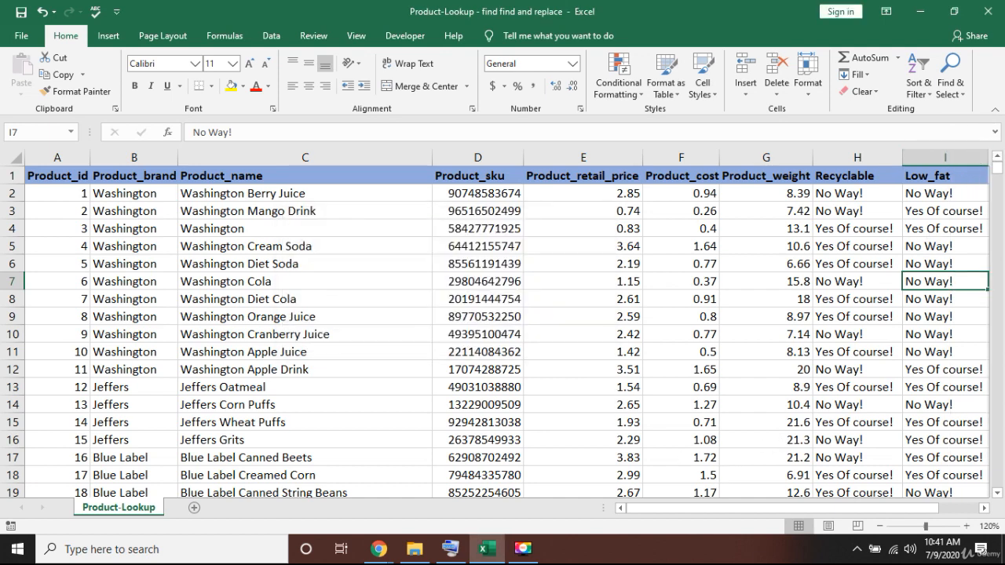
drag(777, 509, 813, 509)
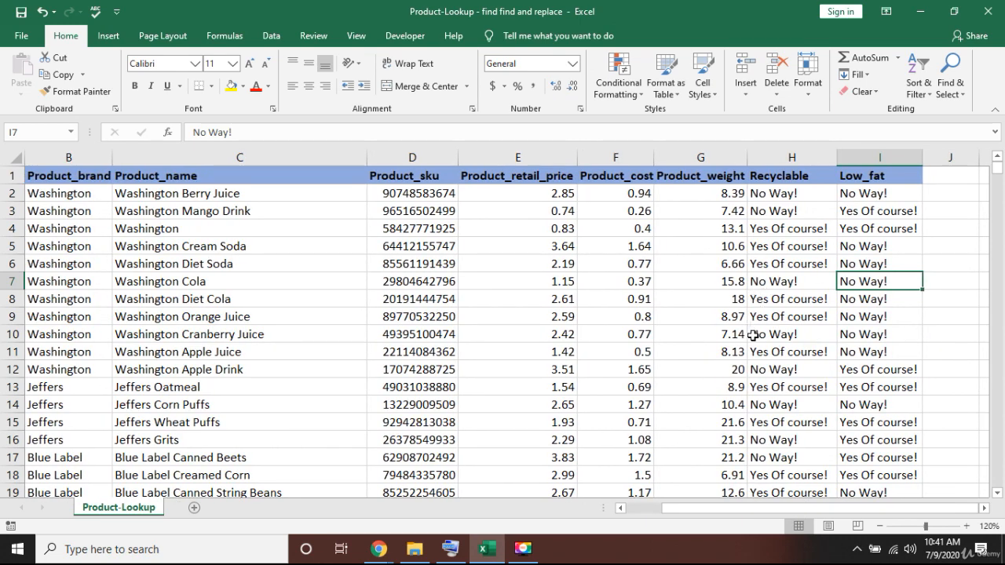
click(765, 281)
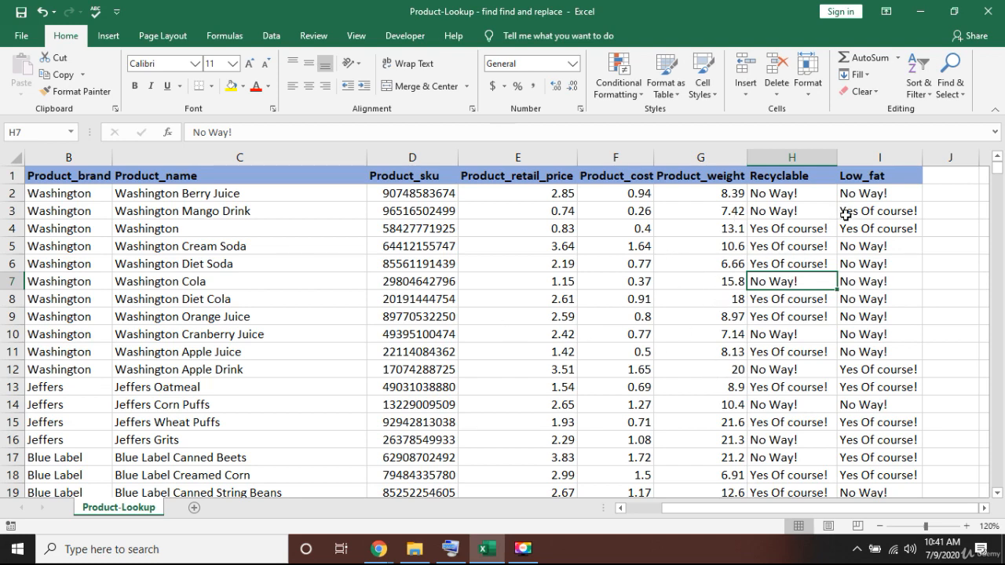
Step: Undo both column width changes and both whole-sheet replacements
key(ctrl+z)
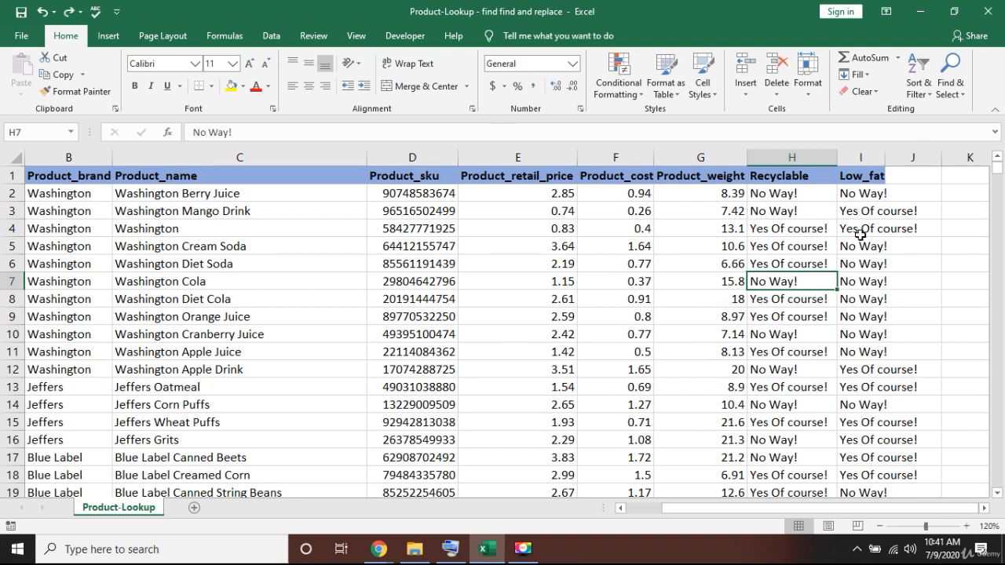
key(ctrl+z)
key(ctrl+z)
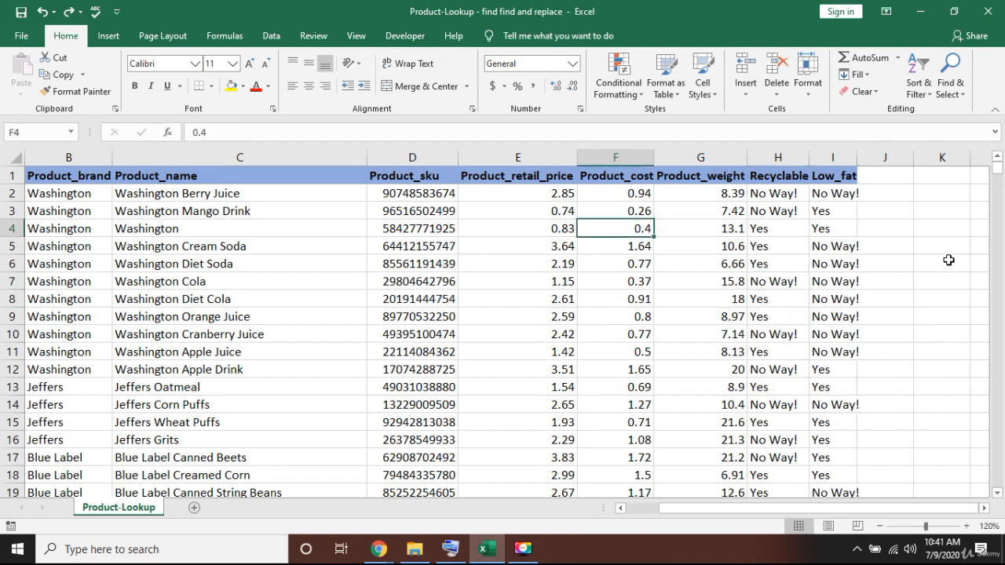
key(ctrl+z)
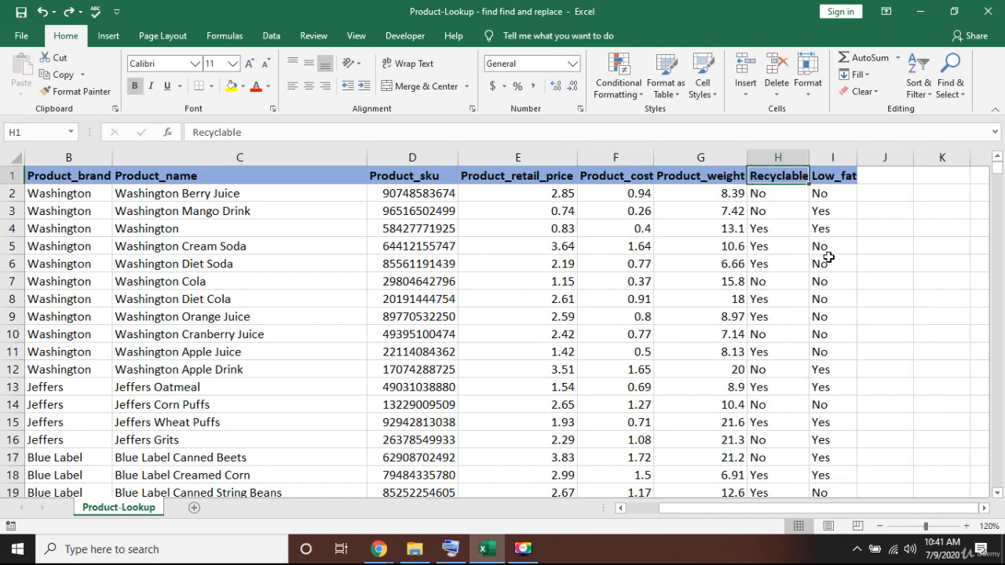
Step: Auto-fit the width of the Low_fat column
click(773, 211)
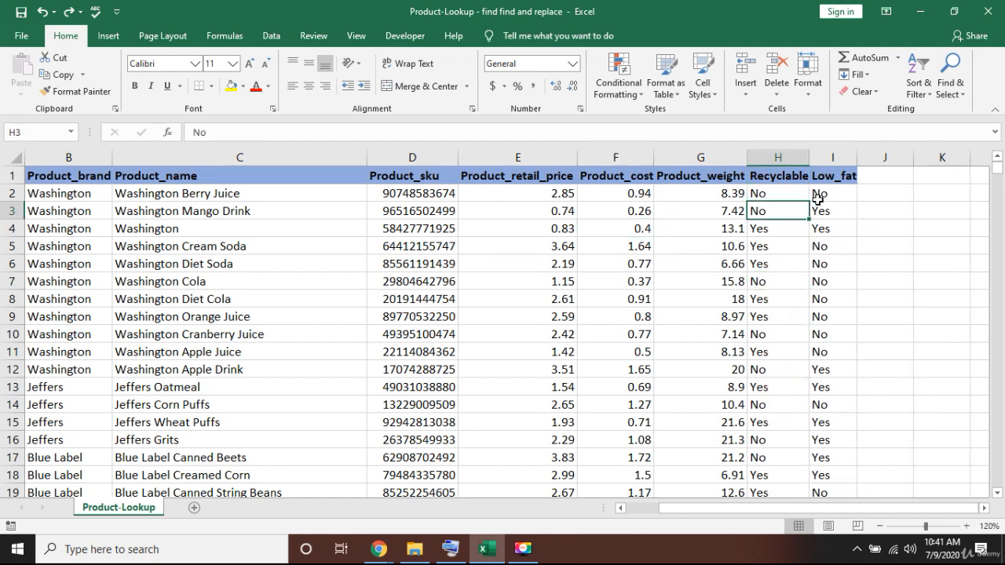
double_click(857, 158)
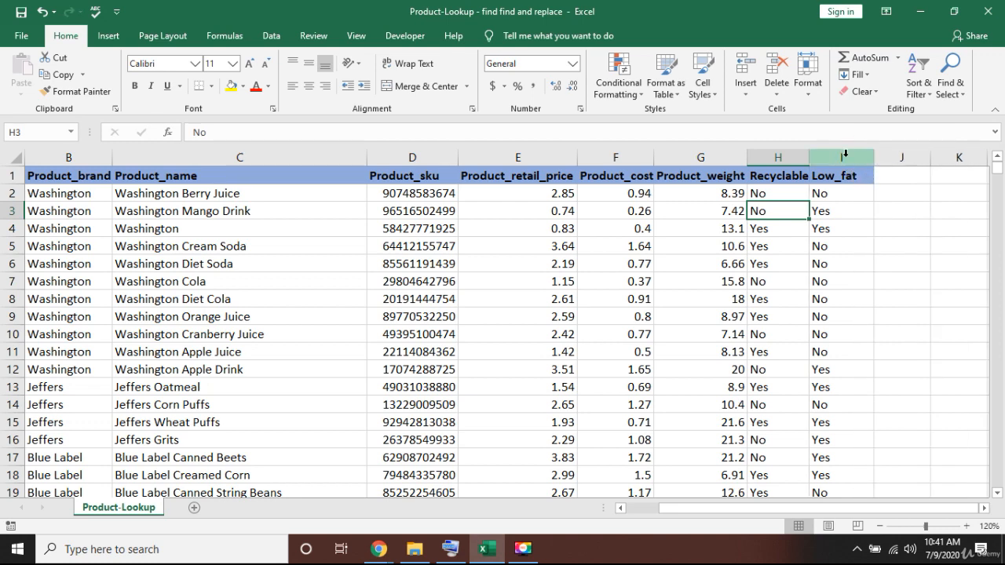
Step: Replace every "No" with "No Way!" in the Recyclable column only, and close Find and Replace
click(782, 157)
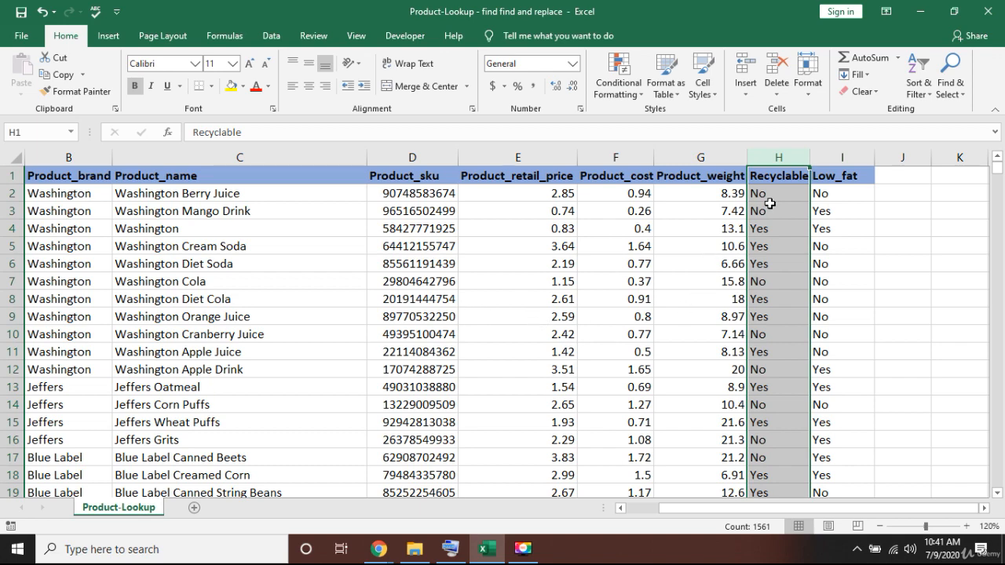
key(ctrl+f)
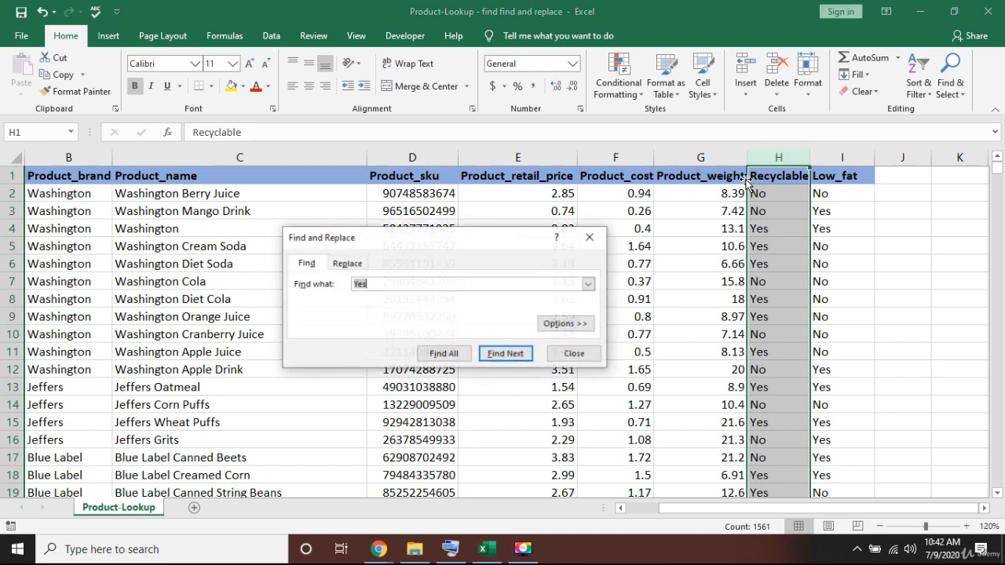
click(347, 262)
double_click(396, 284)
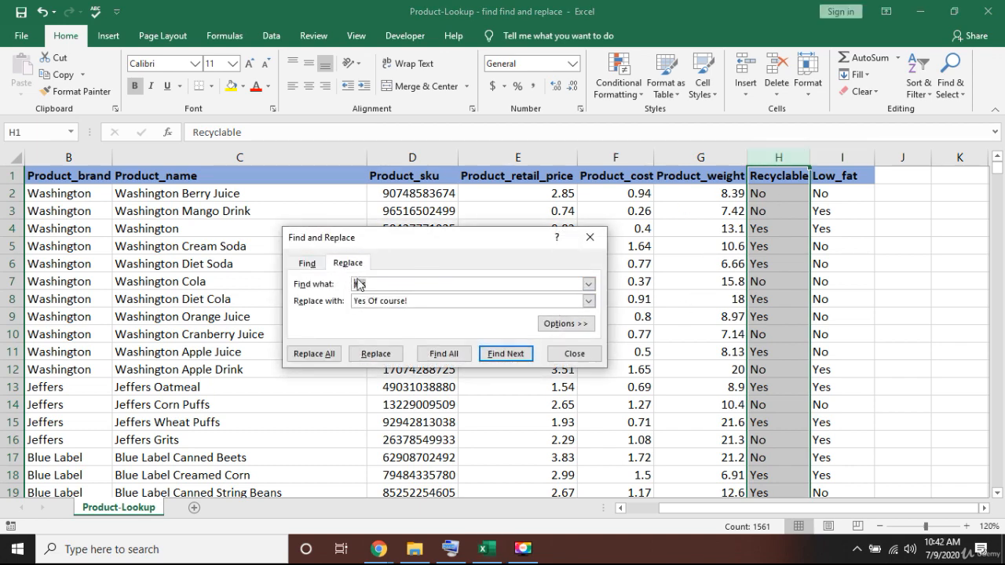
text(No)
key(Tab)
key(shift+Tab)
key(End)
key(Tab)
key(BackSpace)
text(No Way!)
click(315, 353)
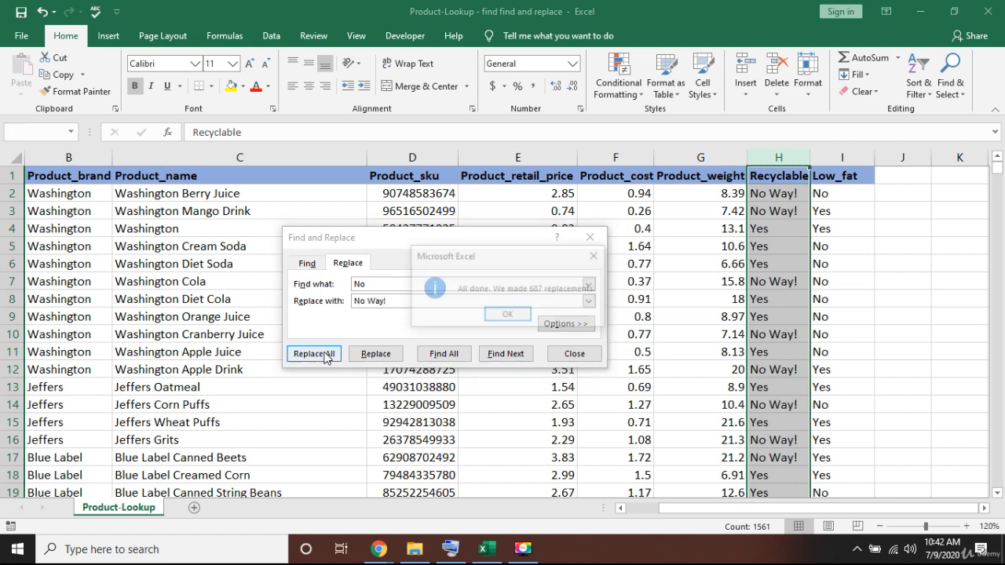
click(527, 315)
click(589, 237)
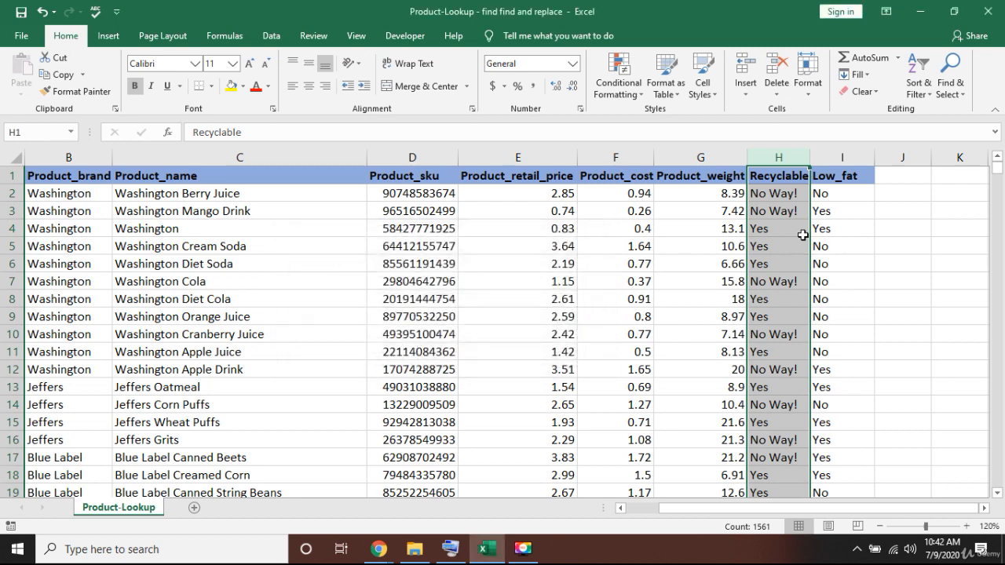
Step: Check the Recyclable column down to its end, and return to the header row, ending on Product_cost
click(791, 358)
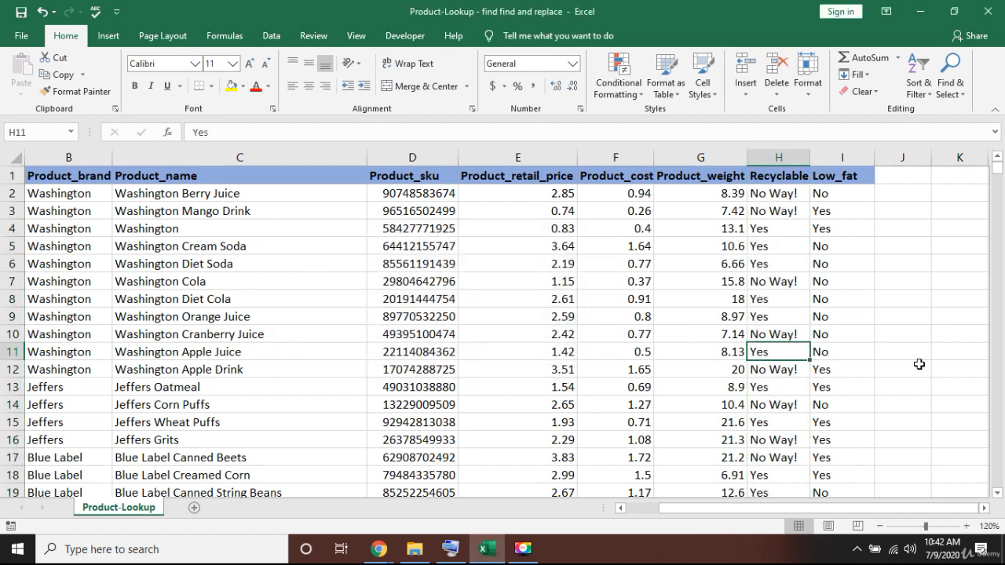
key(ctrl+Down)
key(ctrl+Up)
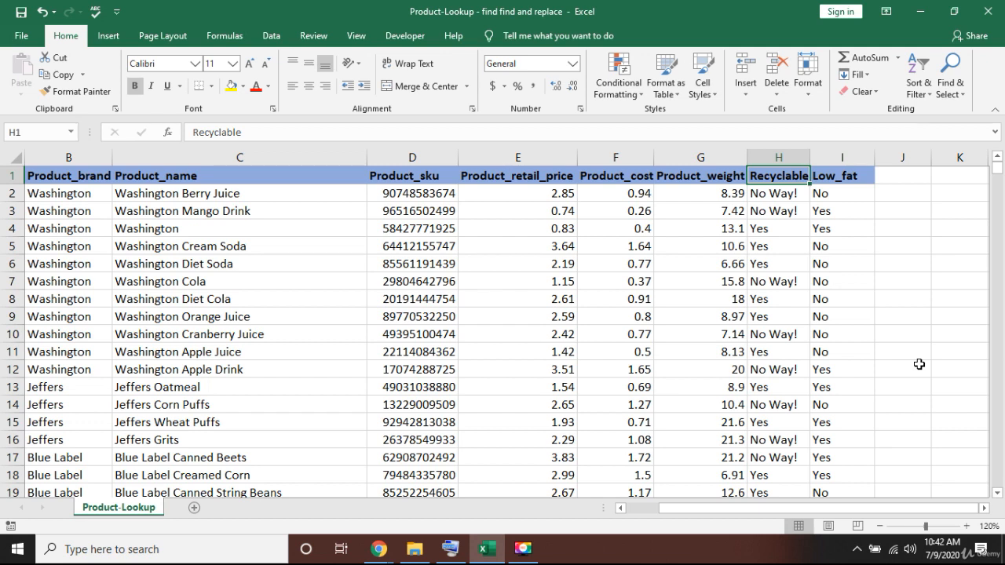
key(Left)
key(Left)
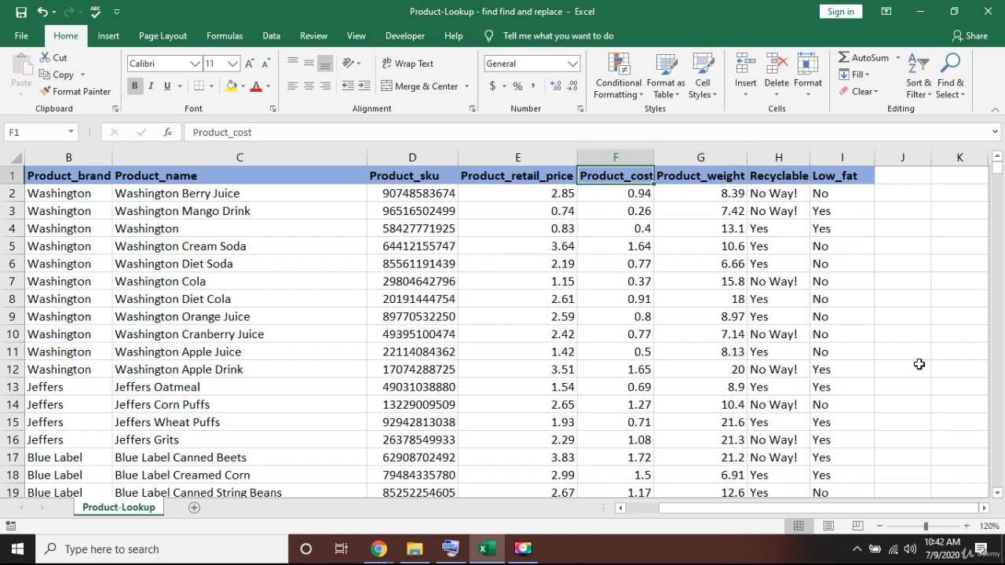
key(Down)
key(Left)
key(Left)
key(Left)
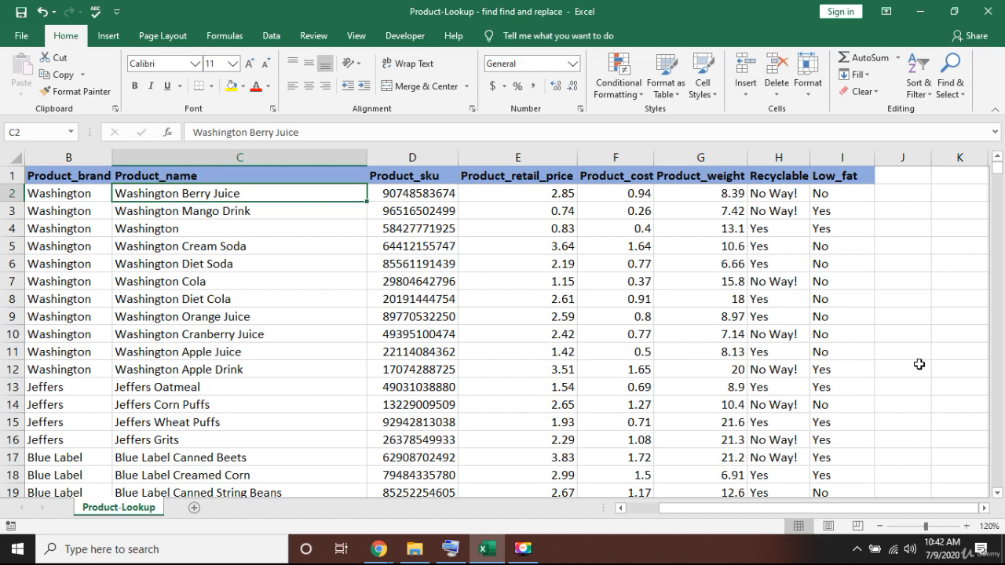
key(Right)
key(Right)
key(Right)
key(Right)
key(Right)
key(Right)
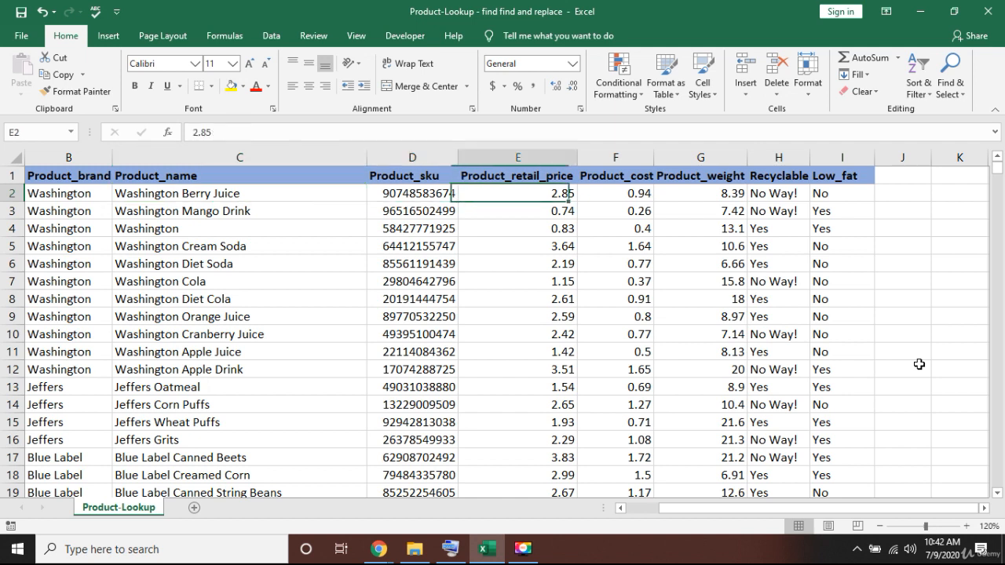
key(Down)
key(Down)
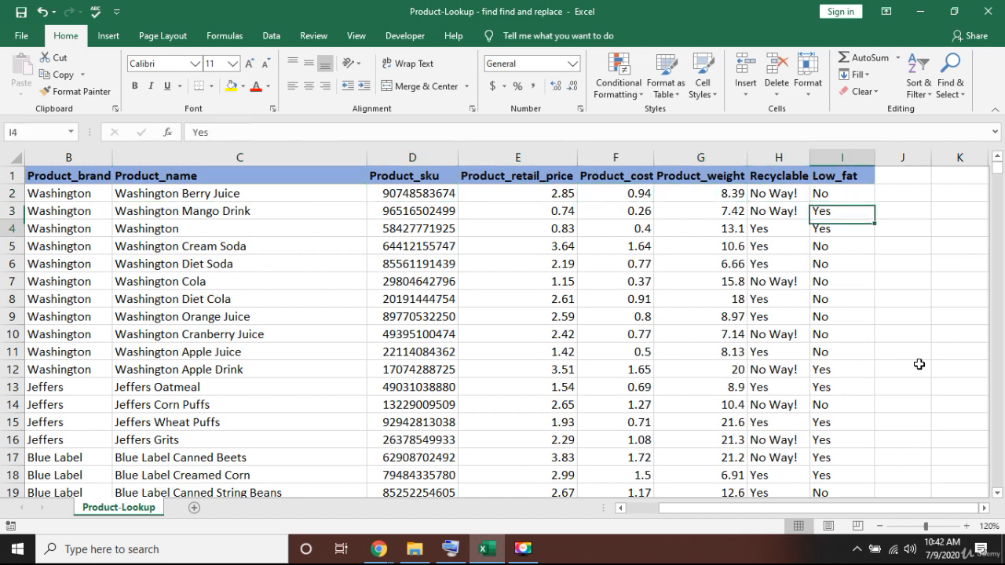
key(Left)
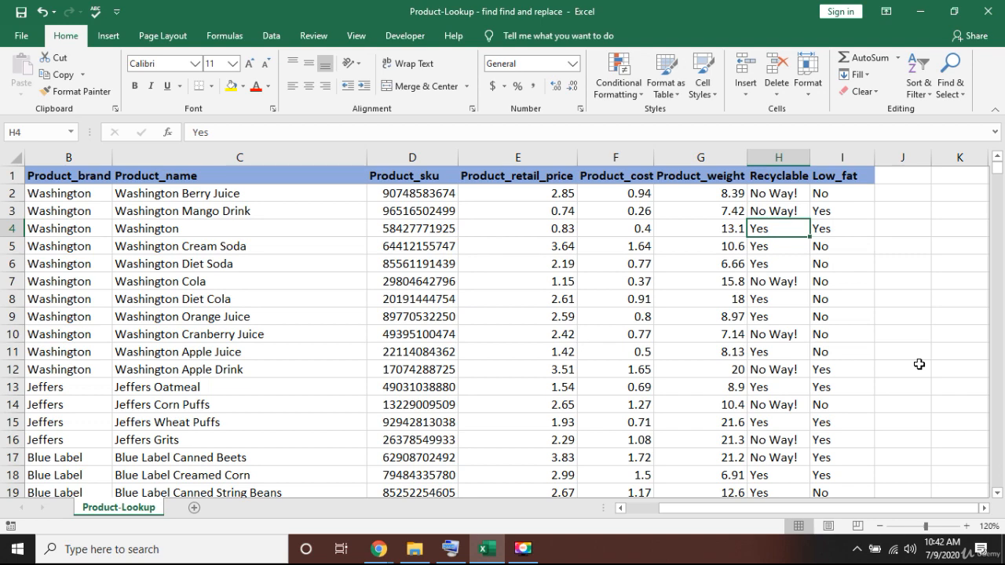
Step: Remove every "!" from the Recyclable column only by replacing it with nothing, and close Find and Replace
click(776, 159)
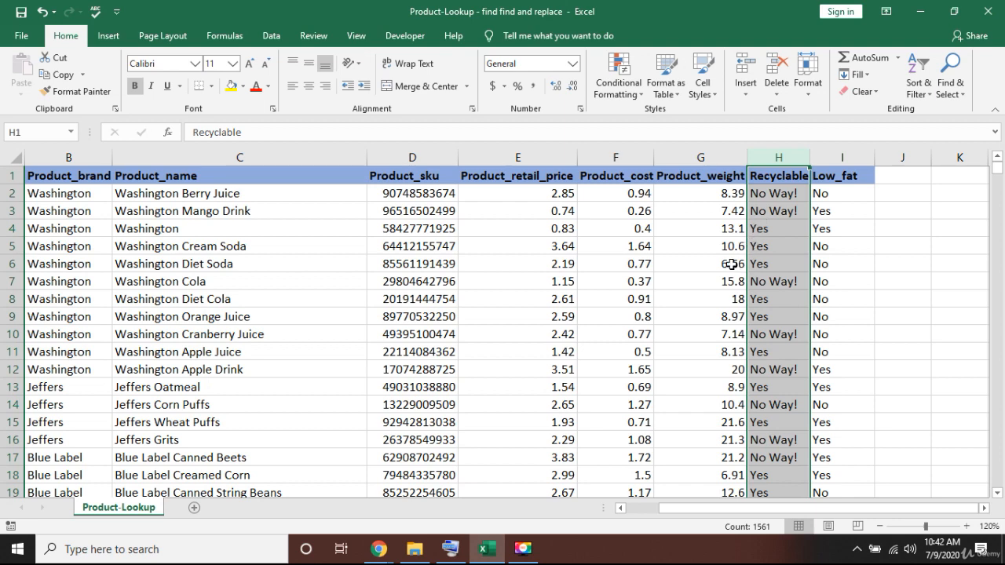
key(ctrl+f)
click(349, 280)
click(407, 300)
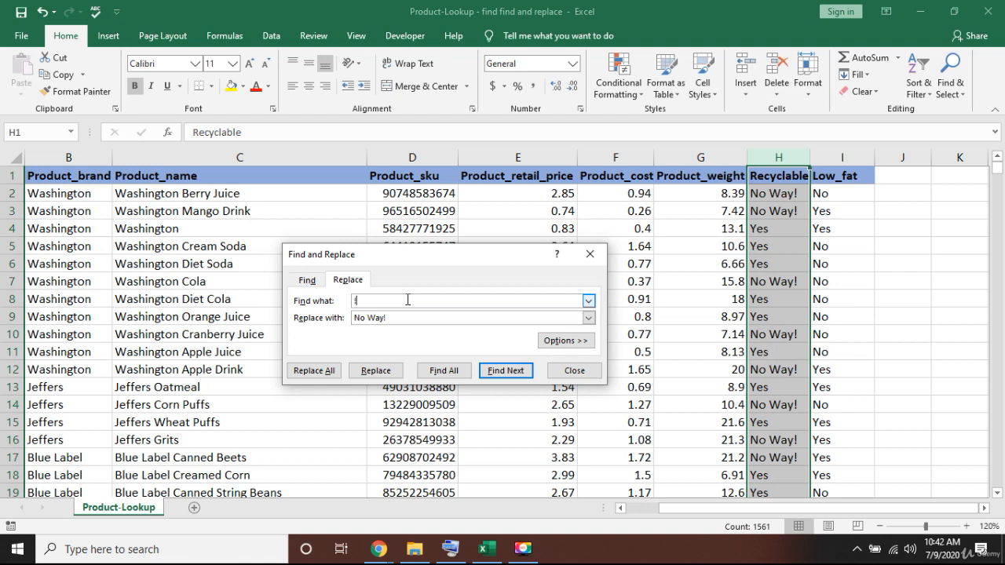
key(Tab)
key(BackSpace)
click(324, 375)
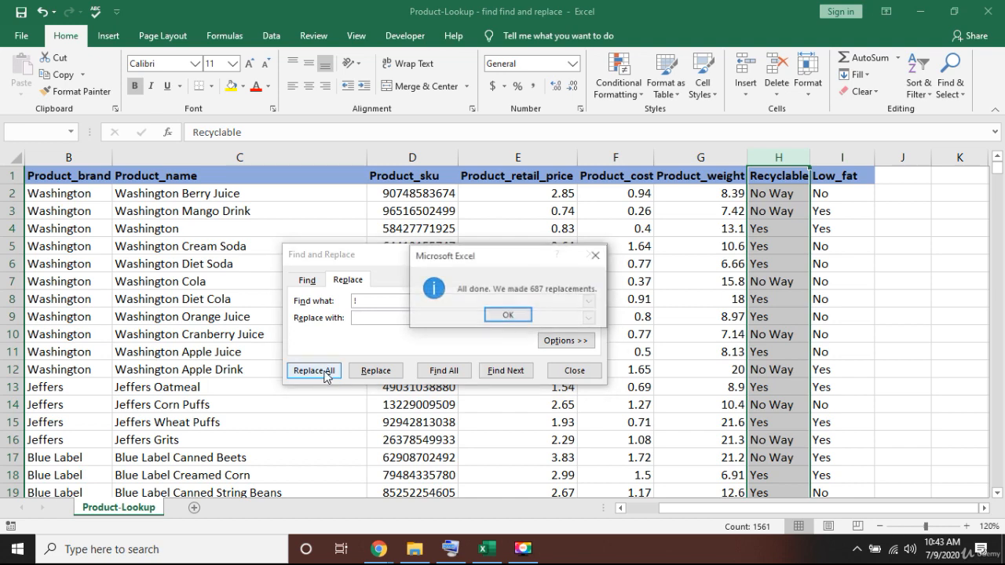
click(509, 315)
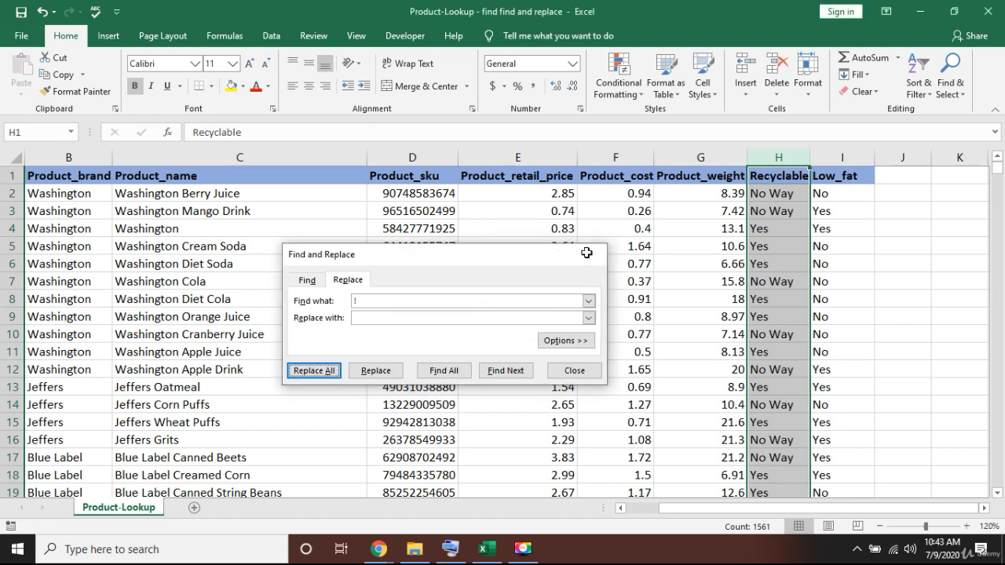
click(589, 254)
click(755, 212)
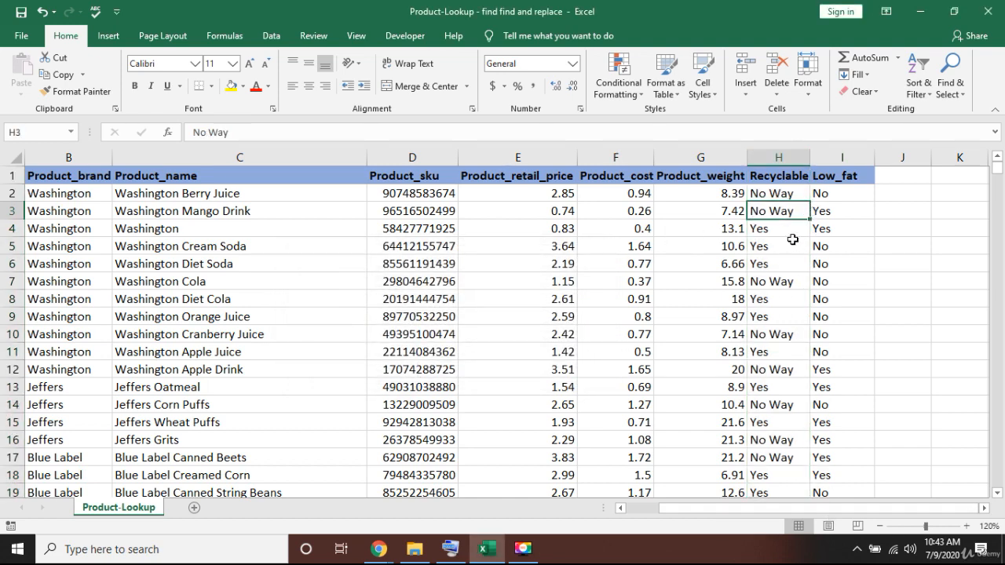
scroll(789, 377, down, 4)
scroll(785, 377, up, 4)
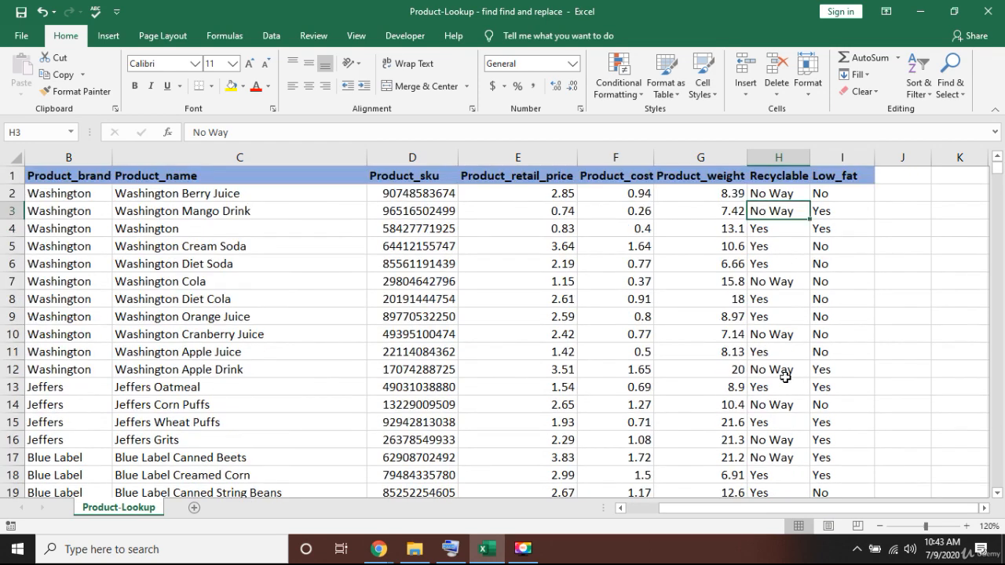
click(421, 228)
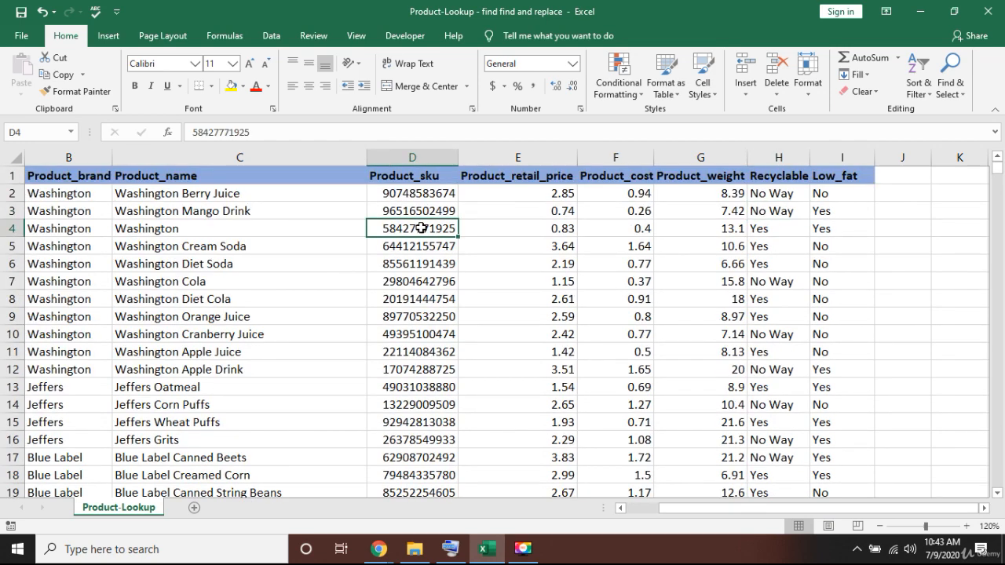